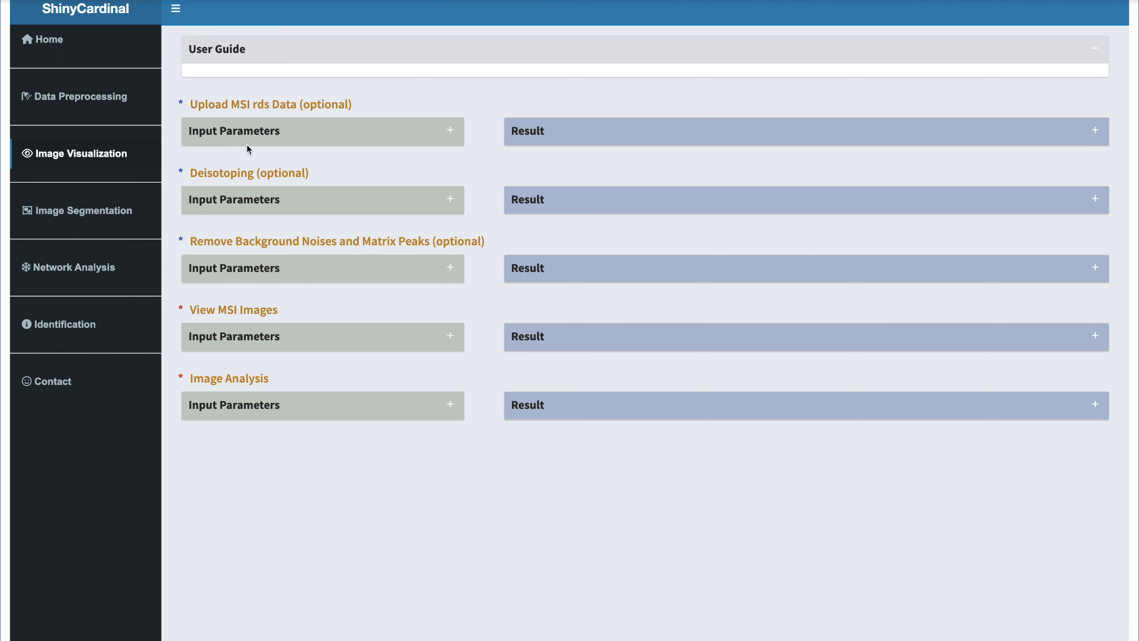
Upload the MSI data file DESI quan_Swales.rds and load it for image visualization
left_click(451, 130)
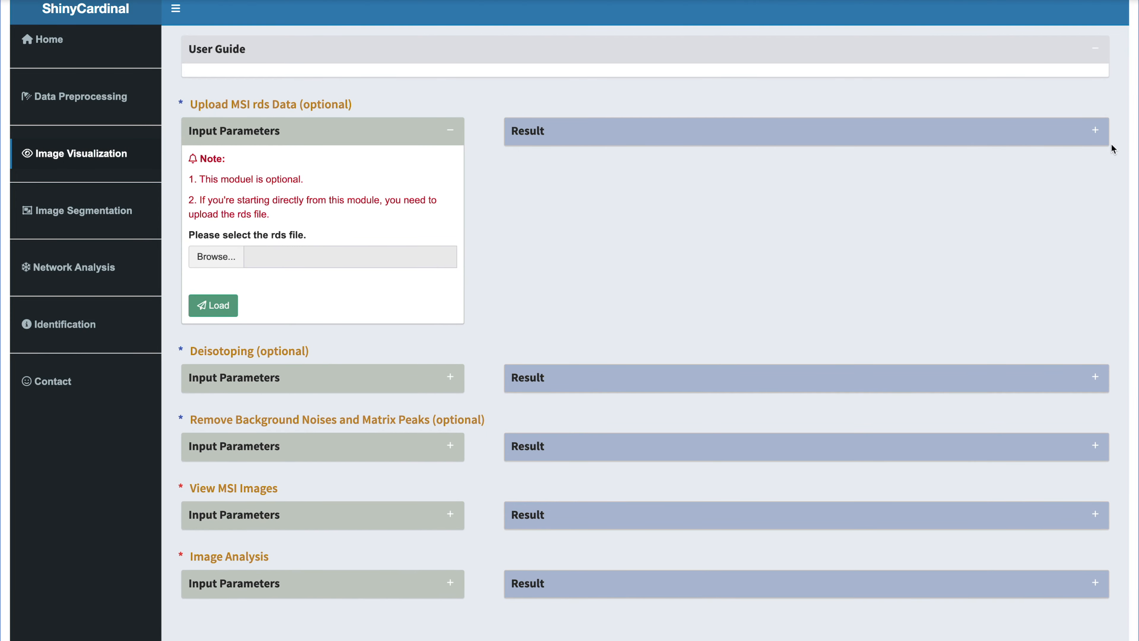
left_click(1095, 131)
left_click(220, 256)
left_click(468, 283)
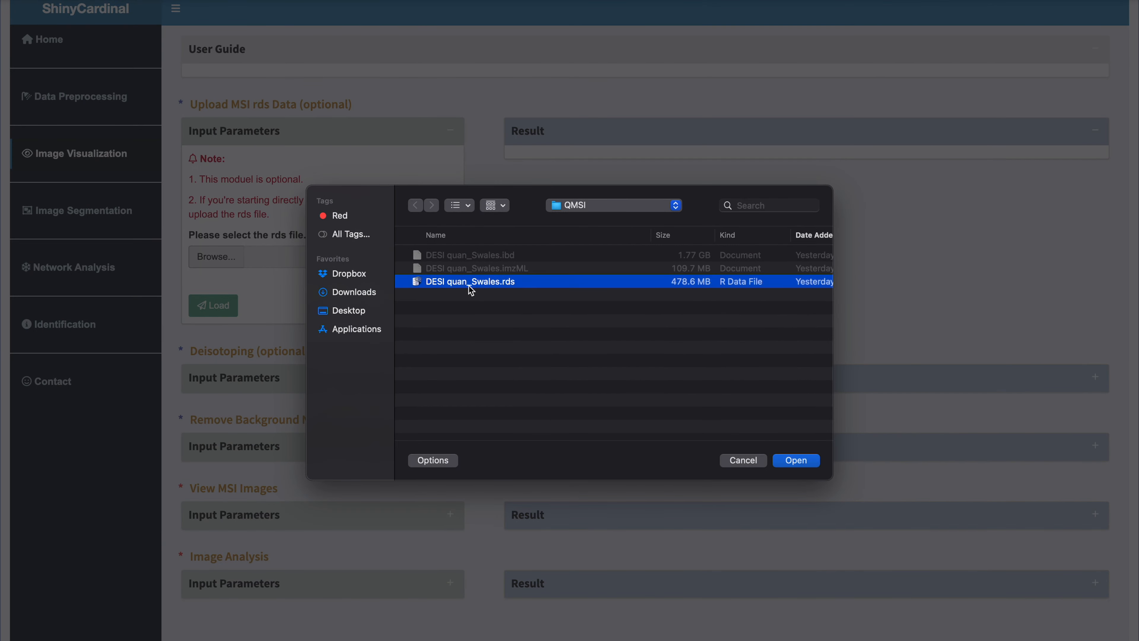
left_click(796, 460)
left_click(213, 305)
Plot the MSI ion image for m/z 313.1471 with the default display settings
left_click(451, 540)
left_click(1095, 540)
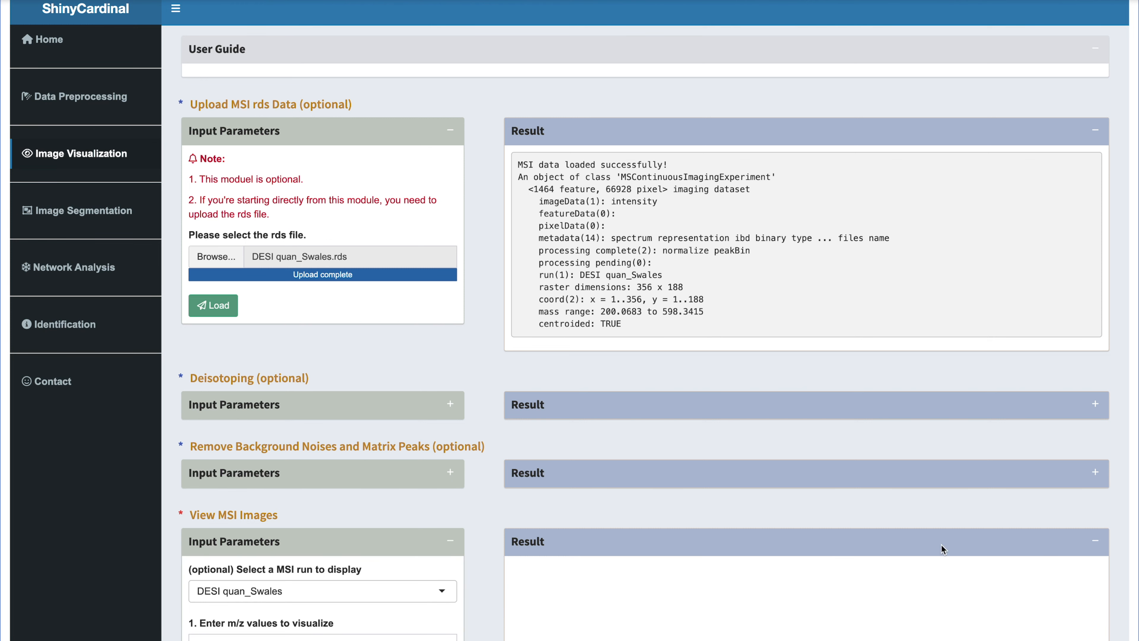
scroll(770, 541, "down", 5)
left_click(251, 395)
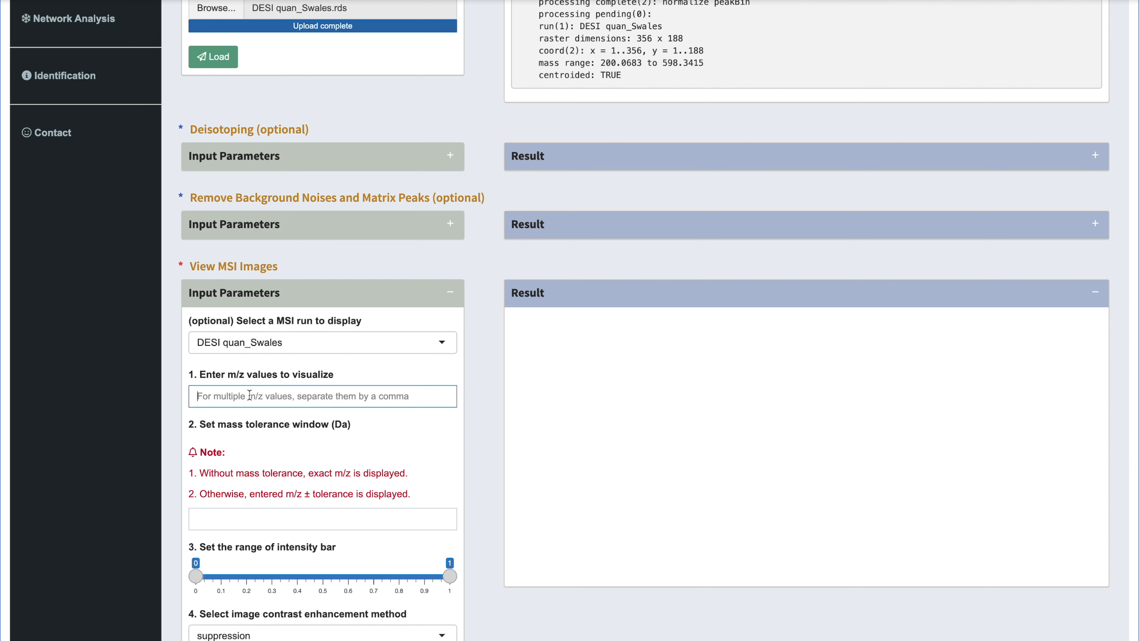
type("313.")
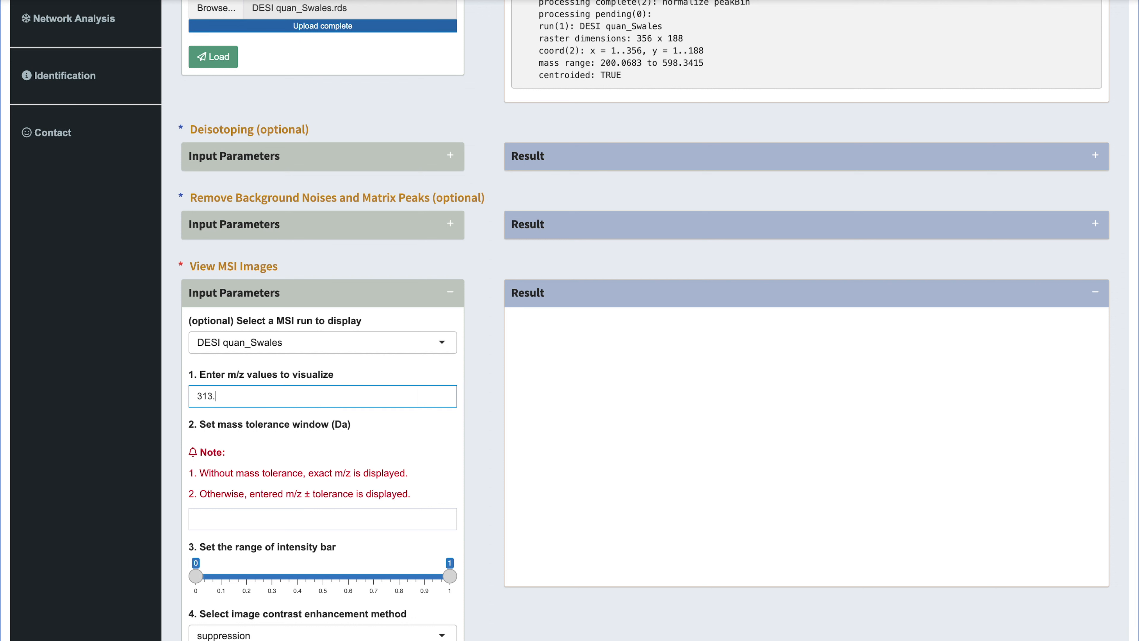
type("1471")
scroll(330, 447, "down", 7)
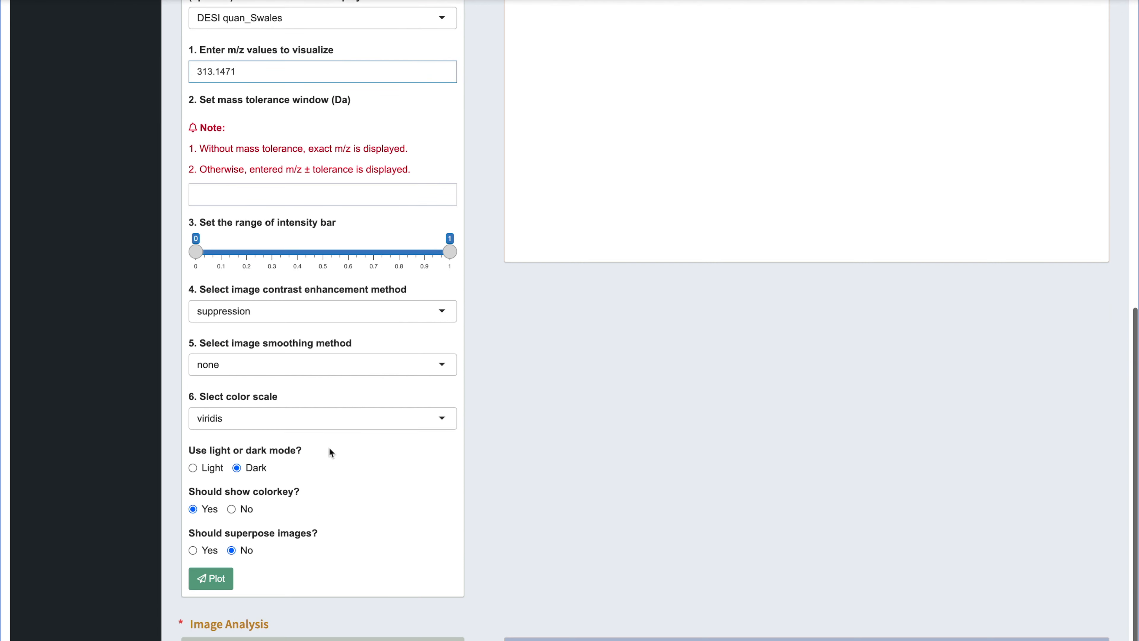
left_click(211, 578)
Collapse the View MSI Images boxes and expand the Image Analysis parameters and result
scroll(211, 578, "up", 2)
left_click(450, 60)
left_click(1095, 62)
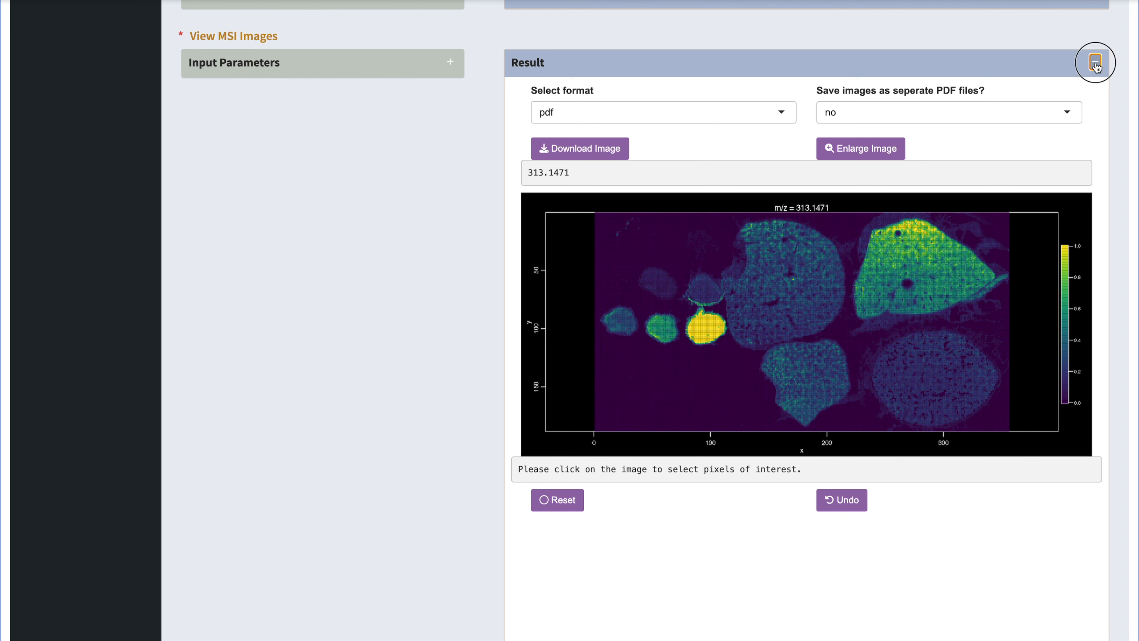
scroll(421, 316, "up", 10)
left_click(451, 609)
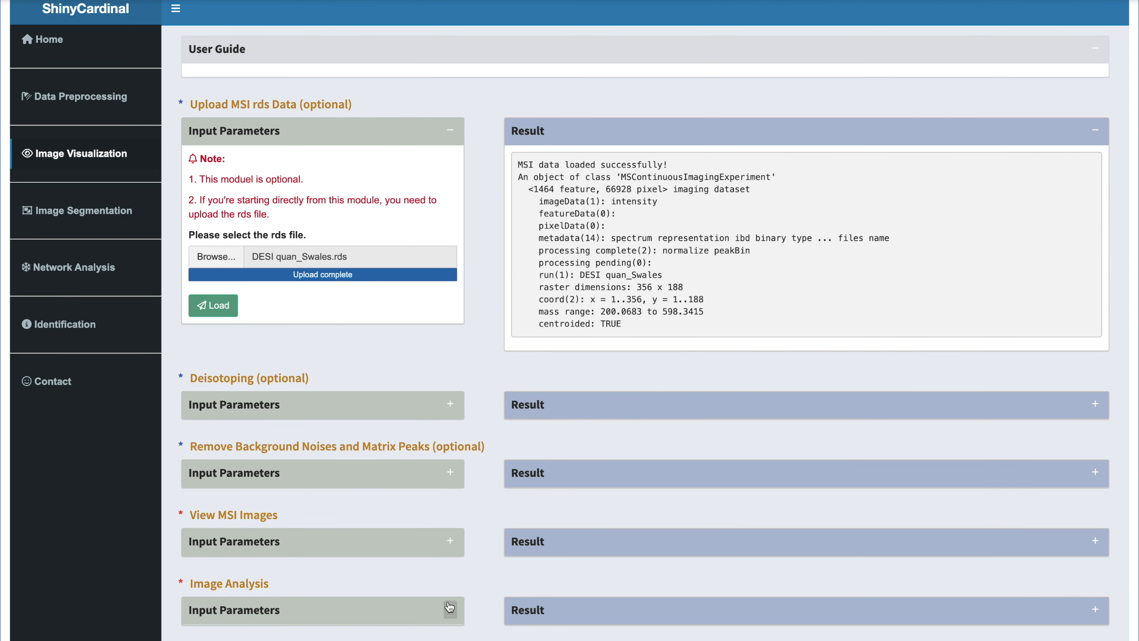
left_click(1096, 610)
Outline the dim spot in the upper row of small spots on the ion image and record it as roi1
scroll(515, 449, "down", 8)
left_click(645, 352)
left_click(371, 422)
Start a new ROI named roi2, outline the second small spot in the upper row, and record it
left_click(220, 390)
key("BackSpace")
type("2")
left_click(235, 424)
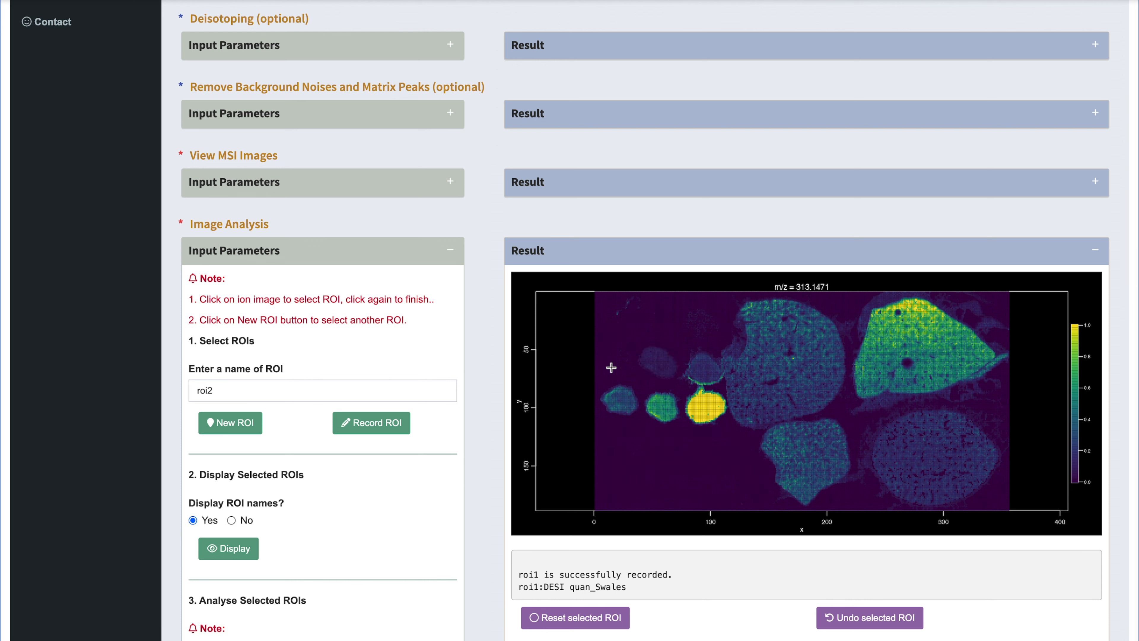
left_click(694, 359)
left_click(701, 357)
left_click(371, 422)
Start a new ROI named roi4, outline the small green spot beside the bright yellow one, and record it
left_click(220, 391)
key("BackSpace")
type("4")
left_click(235, 424)
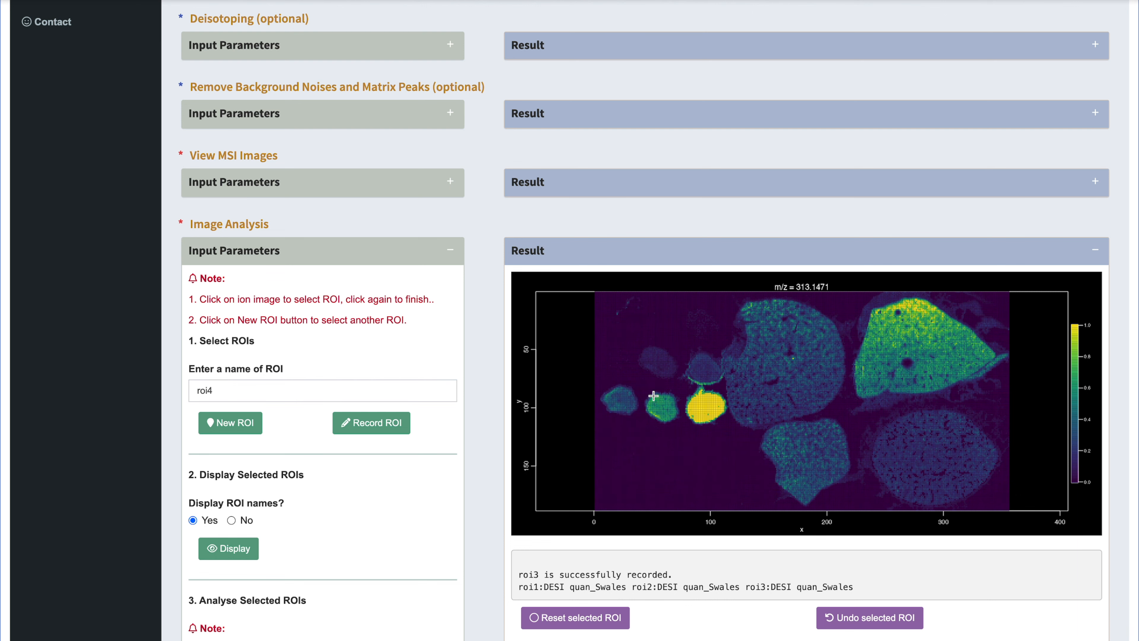
left_click(654, 395)
scroll(654, 396, "down", 1)
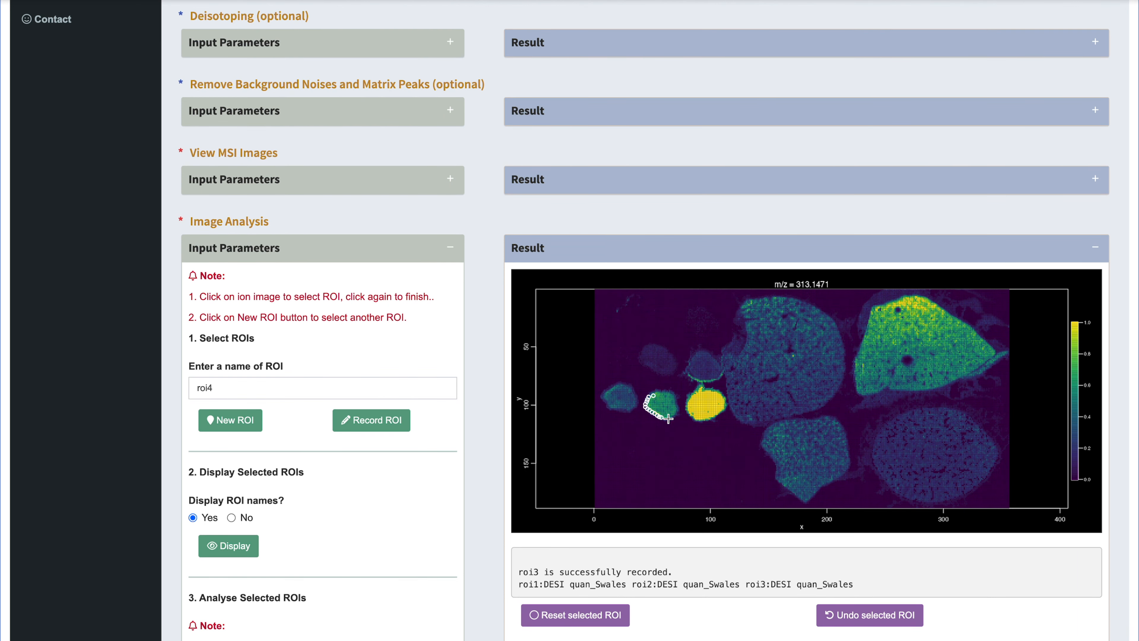
left_click(652, 394)
left_click(387, 419)
Start a new ROI named roi5, outline the bright yellow spot, and record it
left_click(315, 388)
key("BackSpace")
type("5")
left_click(244, 423)
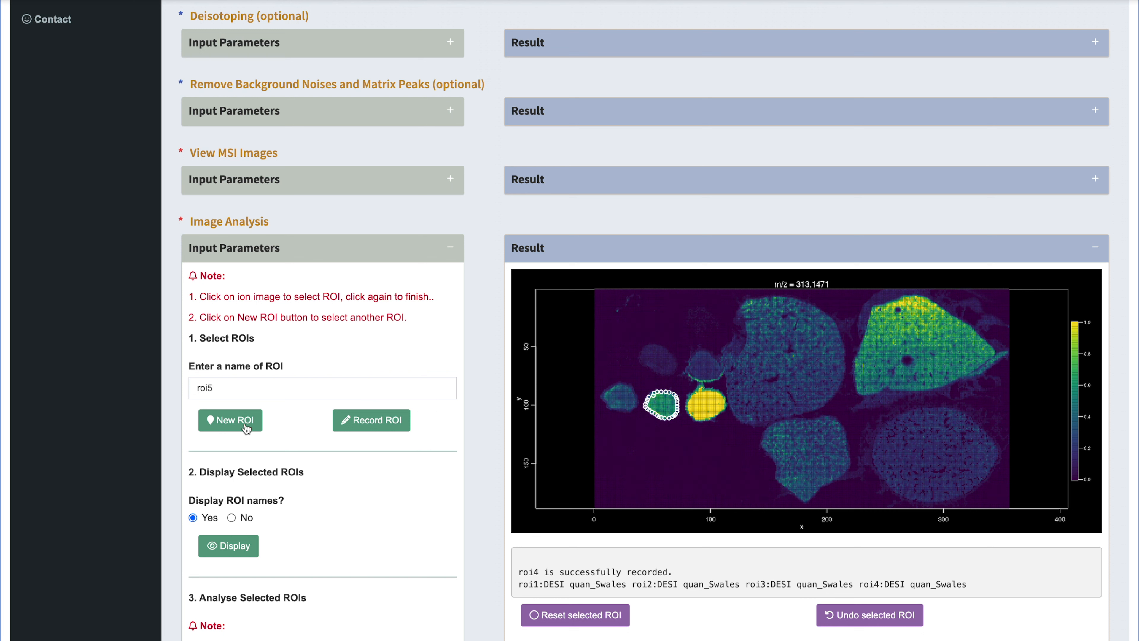
left_click(700, 389)
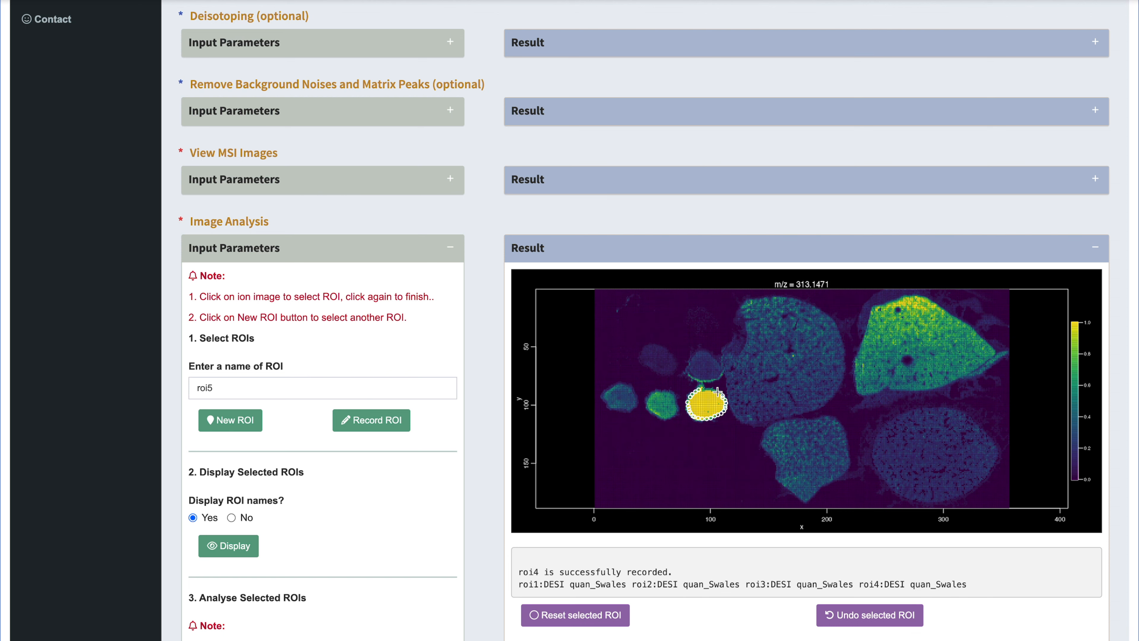
left_click(701, 389)
left_click(400, 420)
Show the intensity-concentration table for the internal standard at m/z 313.1471
scroll(400, 421, "down", 1)
scroll(400, 421, "down", 20)
left_click(322, 487)
type("313.1471")
left_click(283, 519)
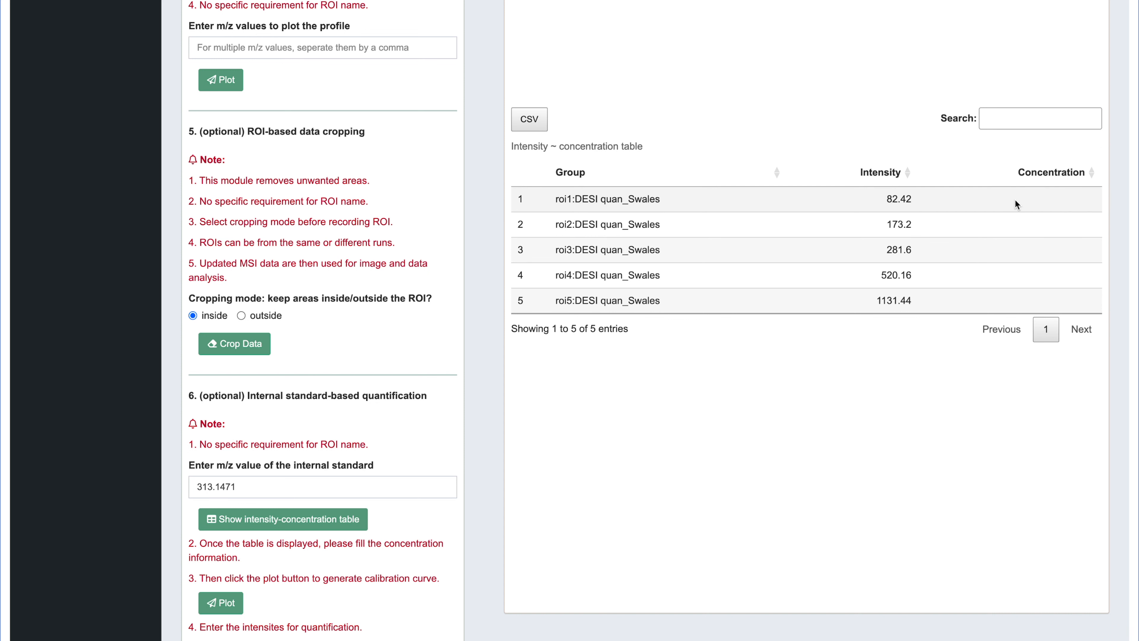
Enter concentrations of 5, 10 and 20 for roi1, roi2 and roi3 in the intensity-concentration table
double_click(1038, 198)
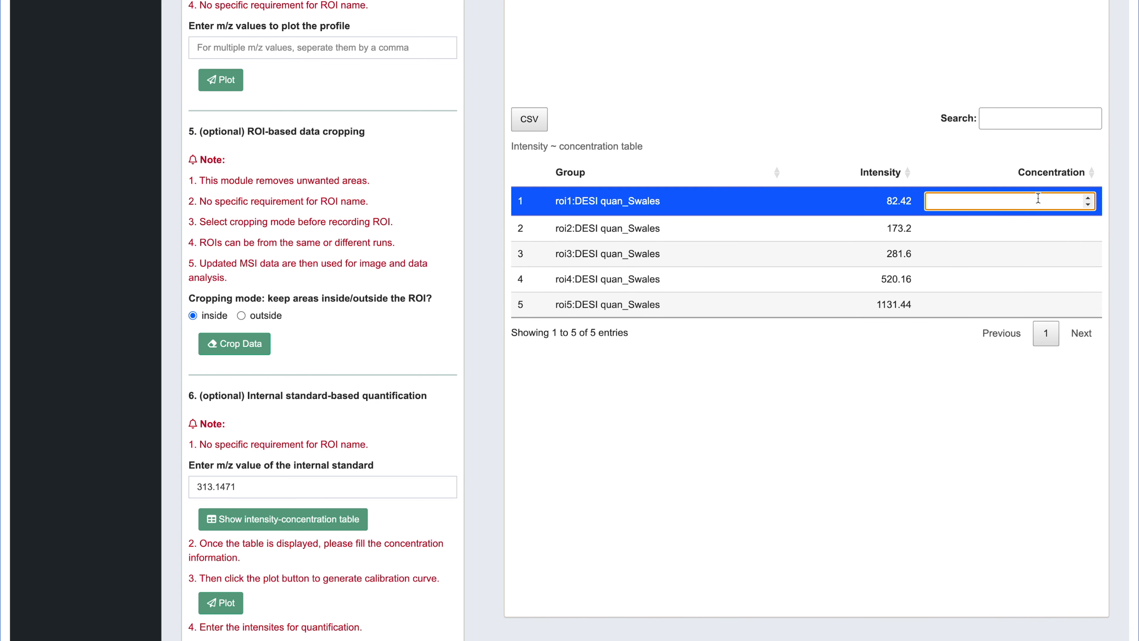
type("5")
left_click(1032, 230)
double_click(1041, 227)
type("10")
double_click(957, 252)
type("20")
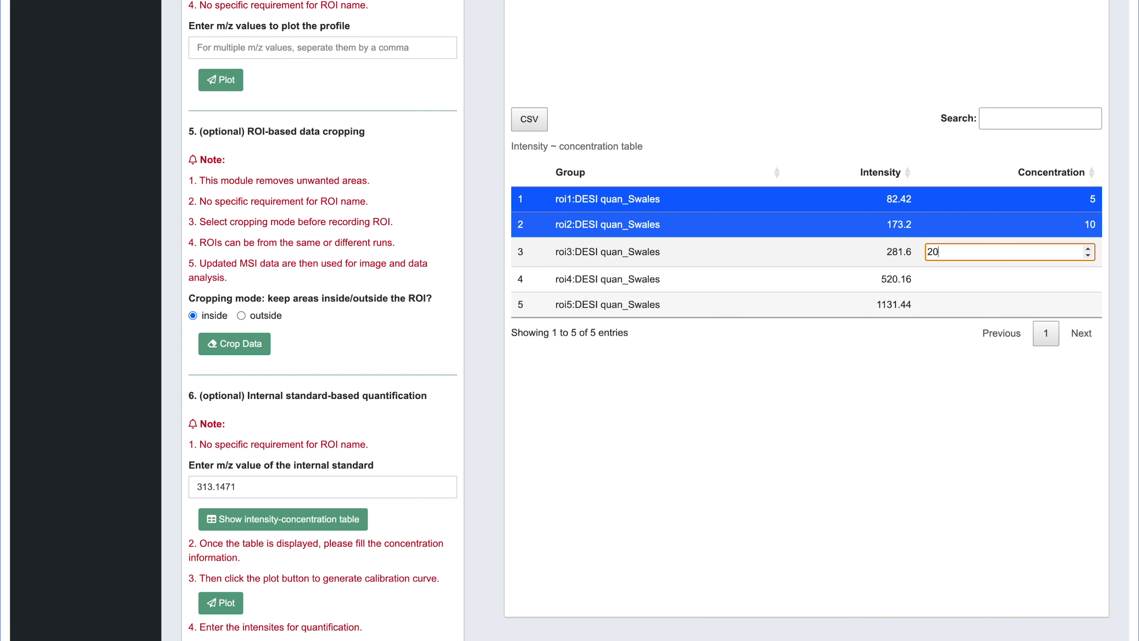
Enter concentrations of 50 for roi4 and 100 for roi5 in the intensity-concentration table
left_click(964, 274)
double_click(966, 276)
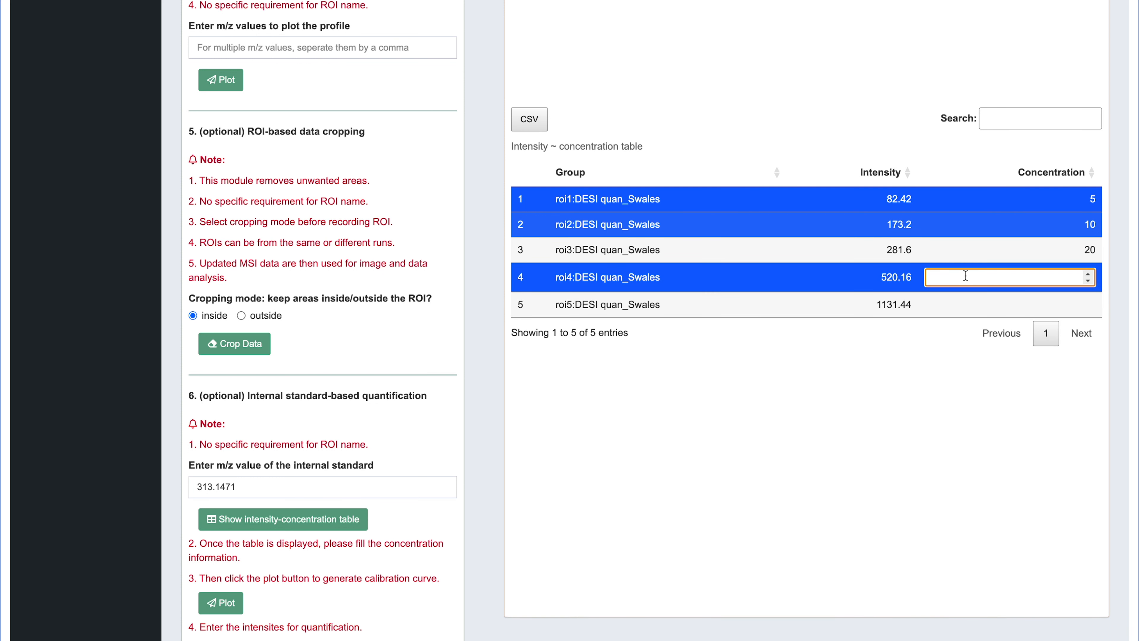
left_click(958, 277)
type("50")
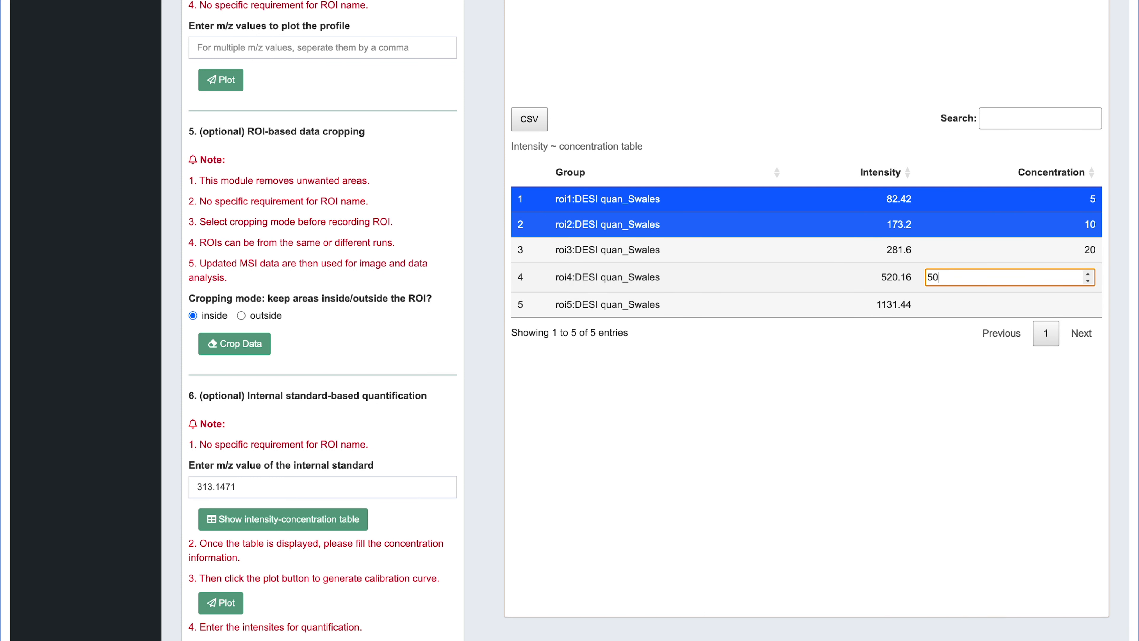
left_click(978, 304)
double_click(978, 304)
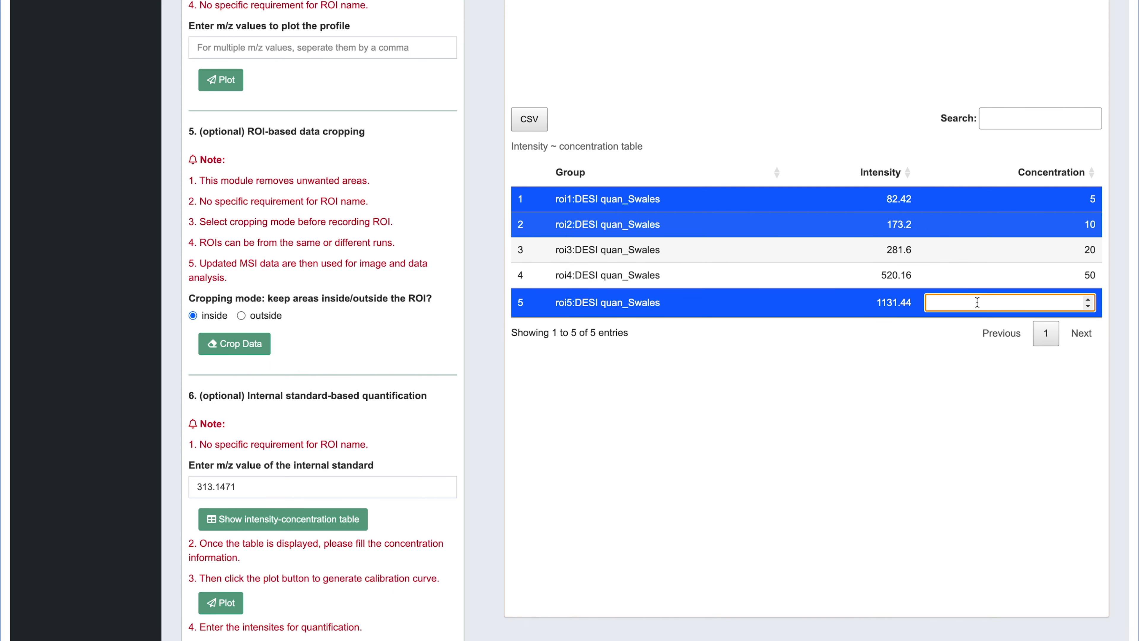
type("100")
left_click(957, 324)
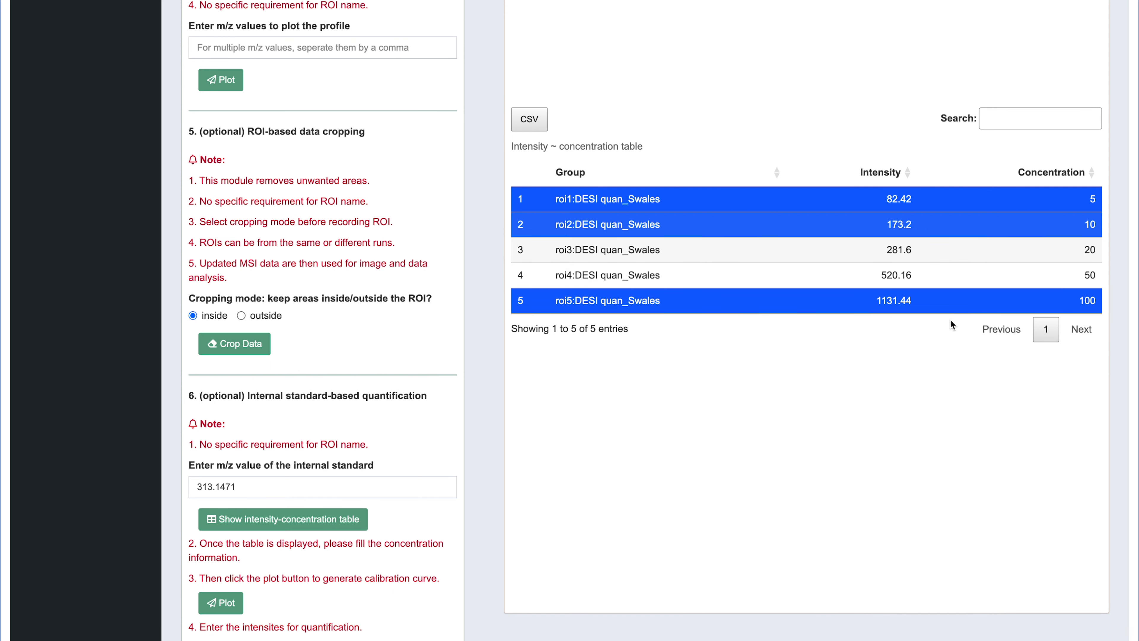
Clear the row selection in the intensity-concentration table
left_click(850, 245)
left_click(834, 209)
left_click(839, 229)
left_click(840, 250)
left_click(845, 296)
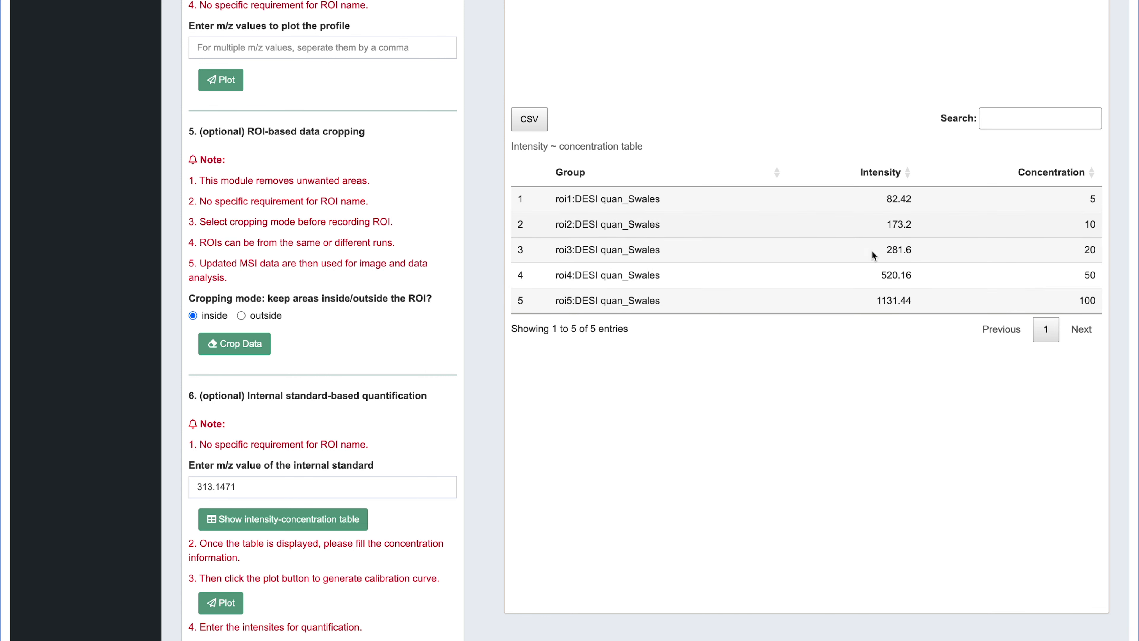
Request the calibration curve plot without any table rows selected
scroll(870, 268, "down", 2)
left_click_drag(200, 470, 267, 483)
left_click_drag(199, 501, 437, 507)
left_click(410, 531)
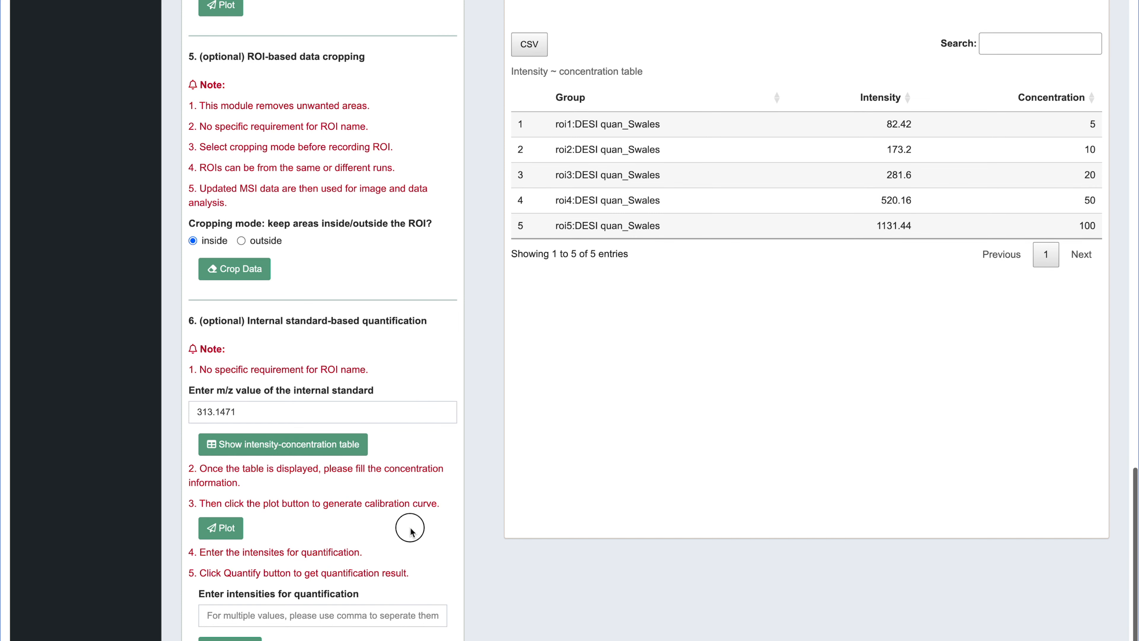
left_click(233, 530)
left_click_drag(511, 279, 649, 280)
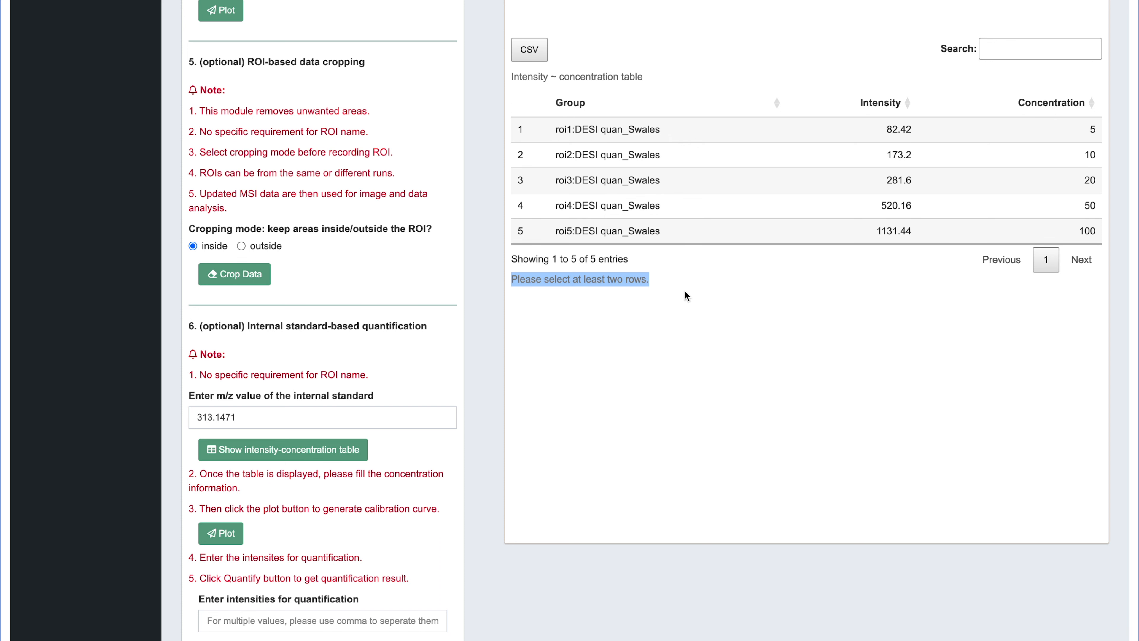
Select all five rows, roi1 to roi5, as points of the calibration curve
left_click(628, 129)
left_click(628, 154)
scroll(628, 156, "down", 1)
left_click(630, 180)
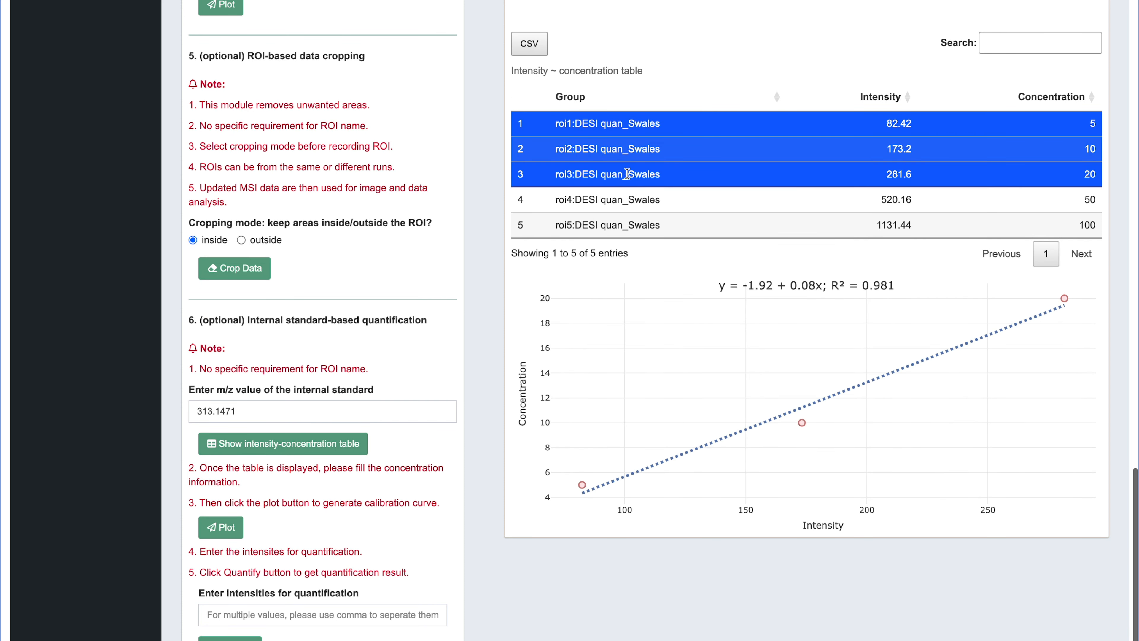
left_click(634, 199)
left_click(633, 223)
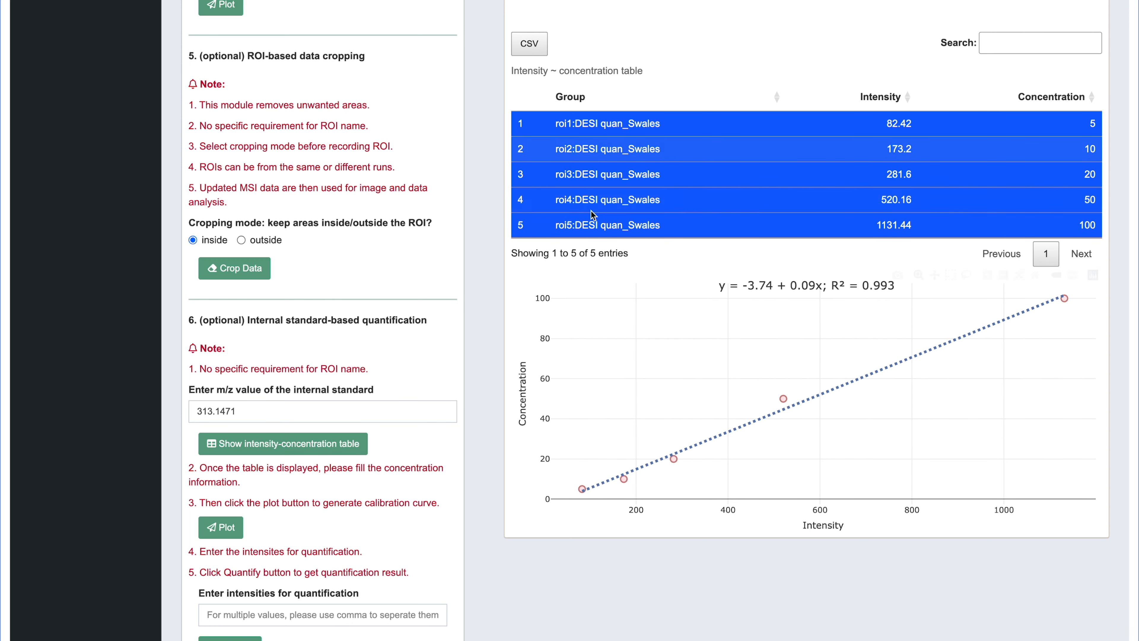
Try the calibration curve without roi1, roi2 and roi3, and restore the full five-row selection
left_click(645, 176)
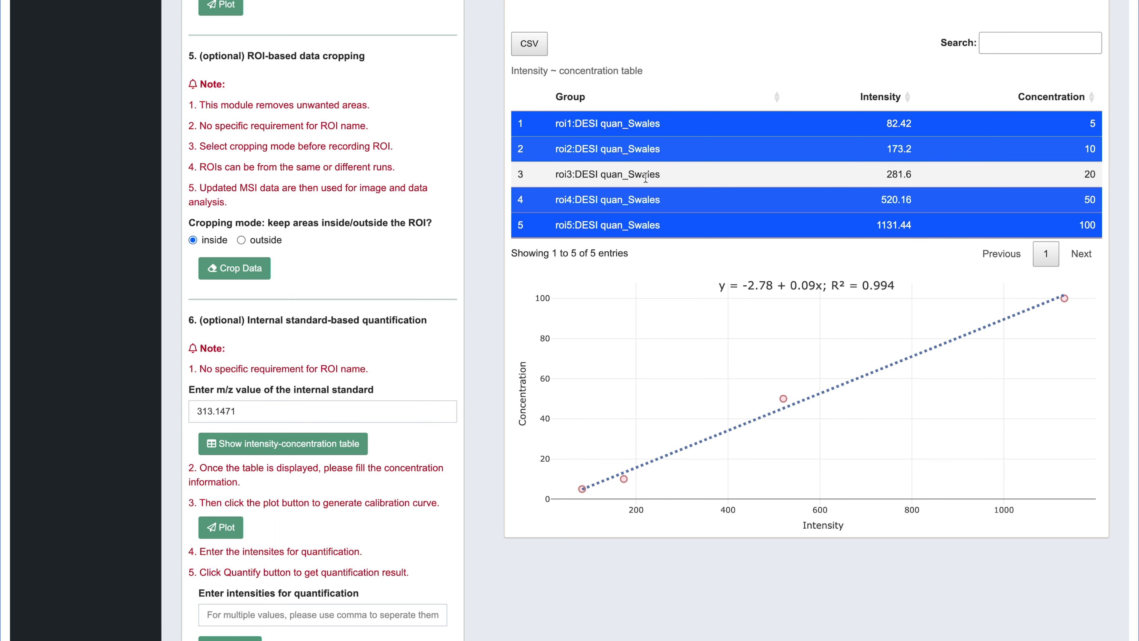
left_click(637, 150)
left_click(634, 129)
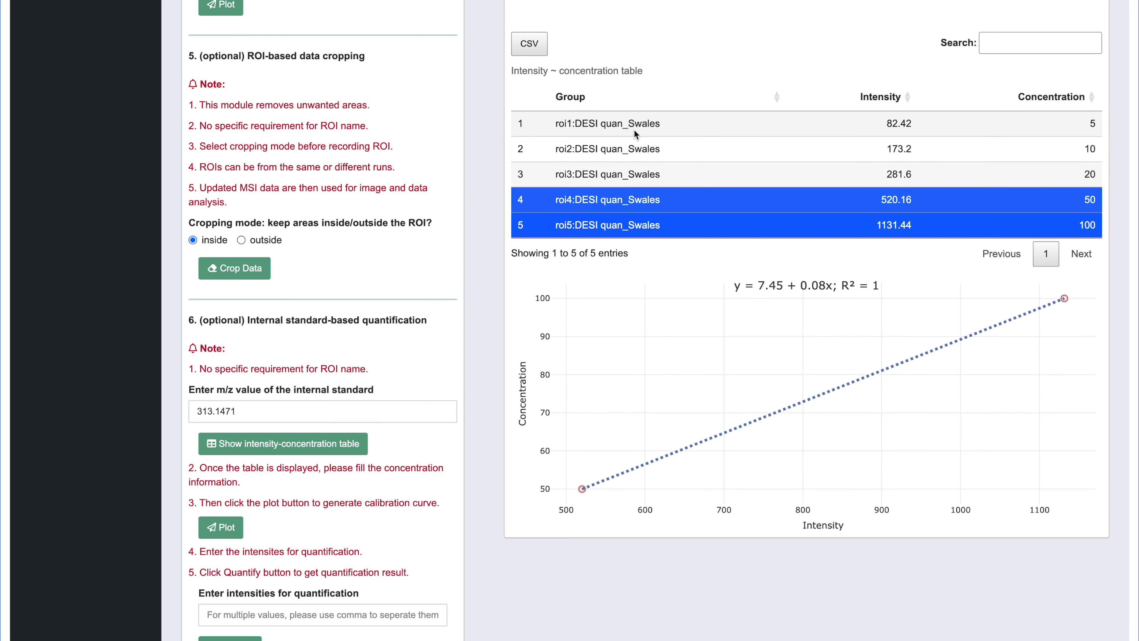
left_click(635, 174)
left_click(625, 148)
left_click(582, 124)
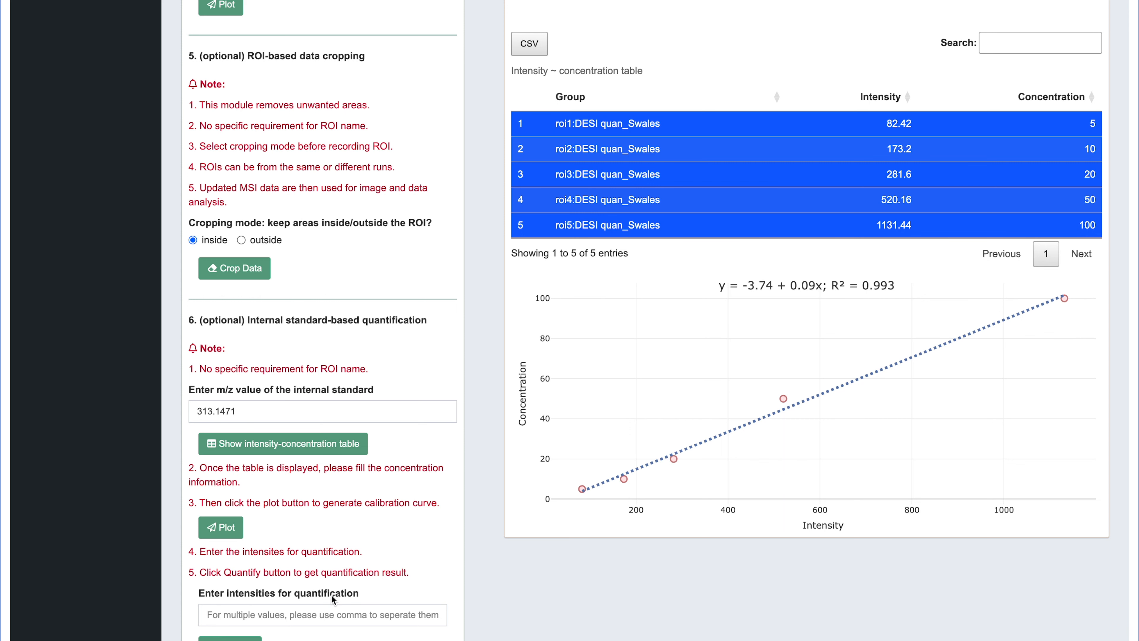
Record the large tissue section in the middle of the ion image as an ROI named sample1
scroll(356, 592, "up", 3)
scroll(355, 586, "up", 20)
type("sample1")
left_click(371, 283)
Start a new ROI named sample2, outline the bright green upper tissue section, and record it
left_click(250, 254)
key("BackSpace")
type("2")
left_click(237, 285)
left_click(870, 174)
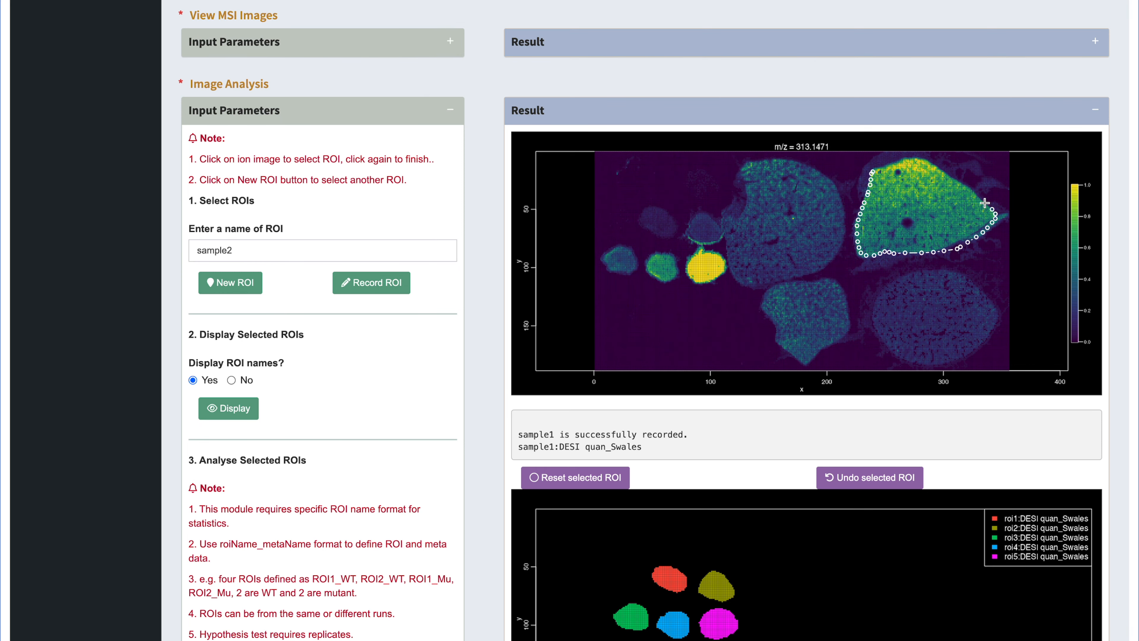
left_click(871, 173)
left_click(372, 282)
Start a new ROI named sample3 for the smaller tissue section in the lower part of the ion image
left_click(242, 256)
key("BackSpace")
type("3")
left_click(237, 283)
Outline the dark oval tissue section, record it as sample4, and display the selected ROIs
left_click(915, 272)
left_click(372, 283)
scroll(422, 407, "down", 3)
left_click(249, 296)
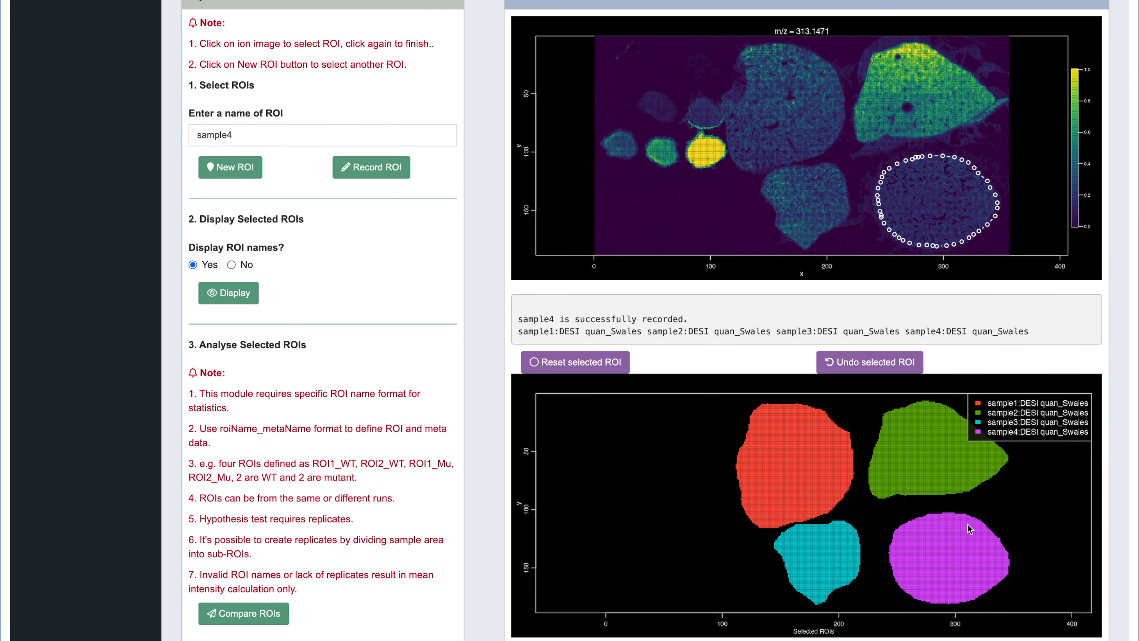
Separate the pasted intensities for quantification with commas: 226.7146241637748, 529.4330267435141, 264.8071385299473, 145.0909000118793
scroll(911, 520, "down", 4)
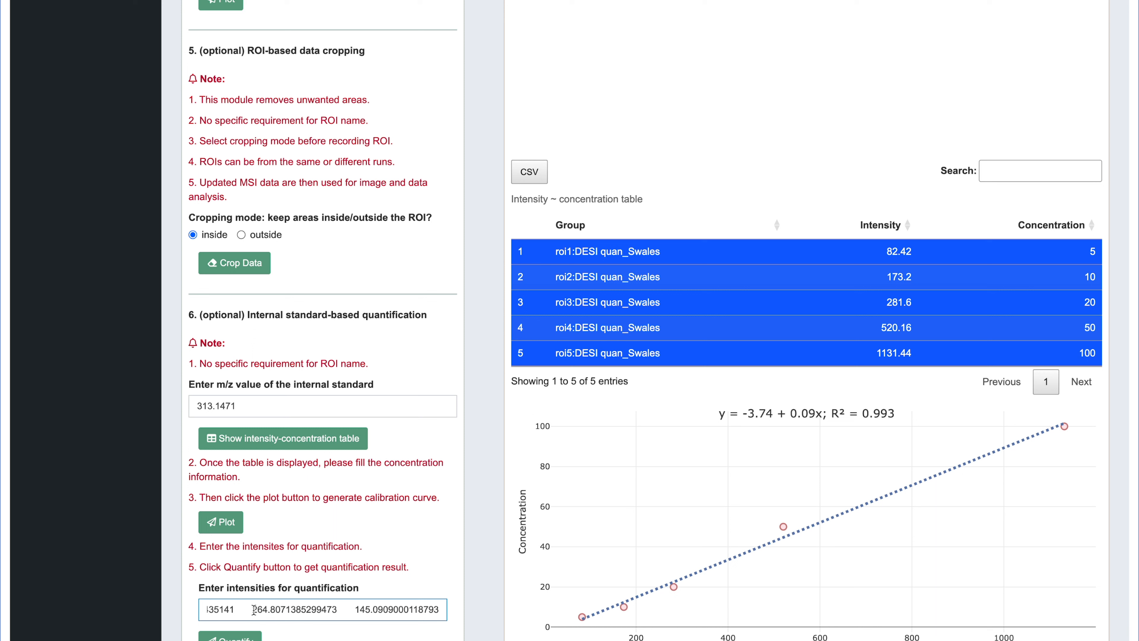
left_click(254, 609)
key("BackSpace")
type(",")
left_click(355, 609)
key("BackSpace")
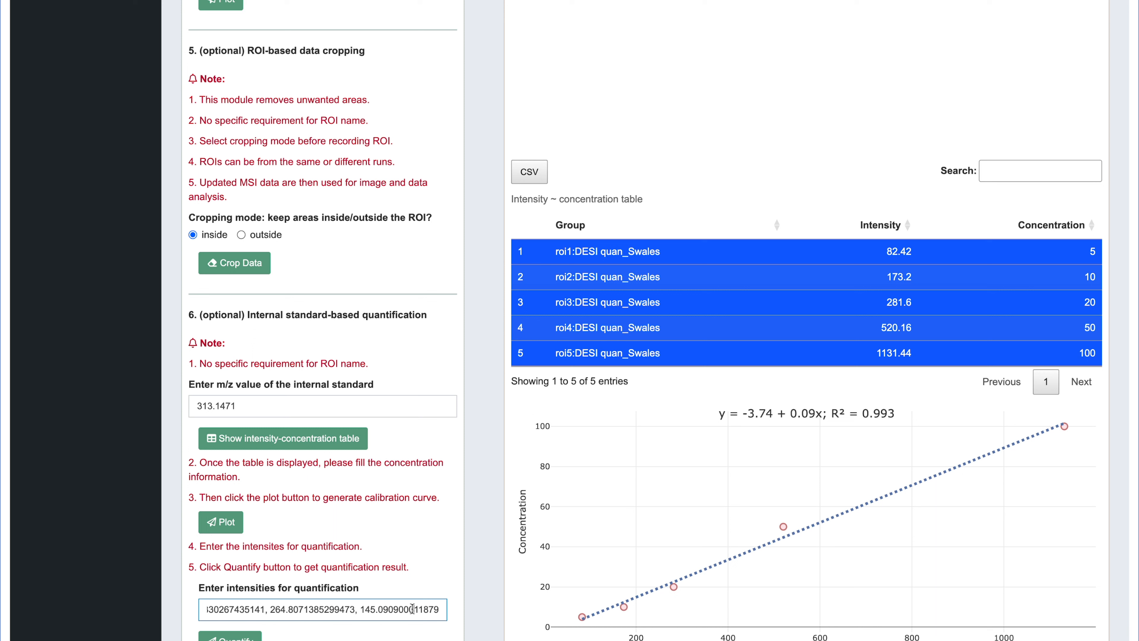
type(",")
left_click(277, 610)
key("Left")
key("Left")
key("Left")
key("Left")
key("Left")
key("Left")
key("Left")
key("Left")
key("Left")
key("Left")
key("Left")
key("Left")
key("Left")
key("Left")
key("Left")
key("Left")
key("Left")
key("Left")
type(",")
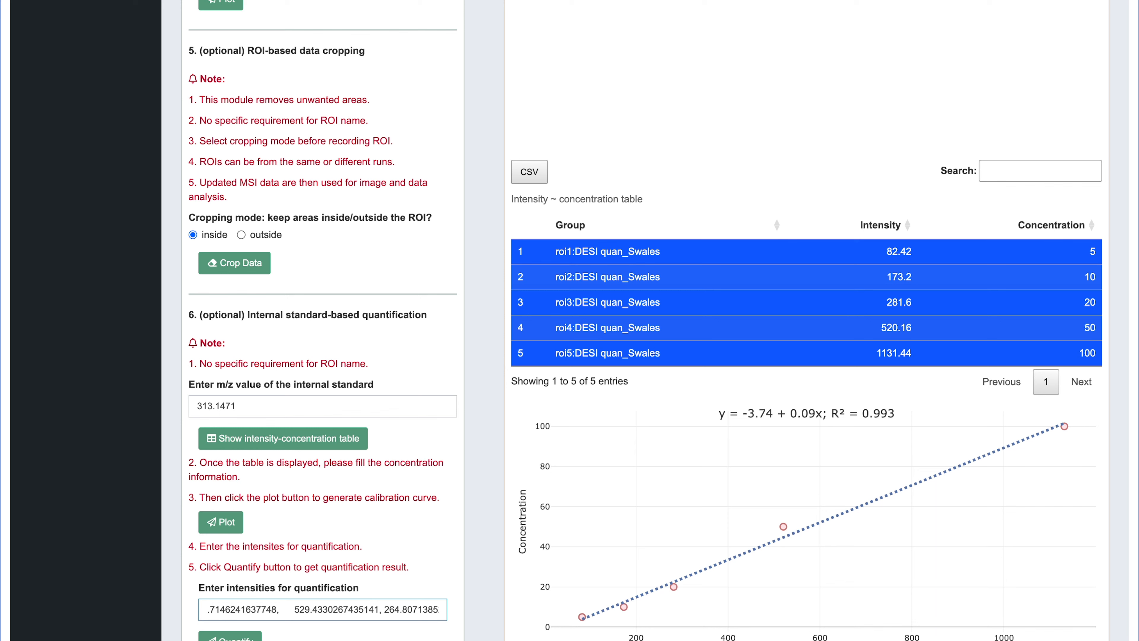
Quantify the four sample intensities against the calibration curve
left_click(231, 638)
scroll(352, 596, "down", 5)
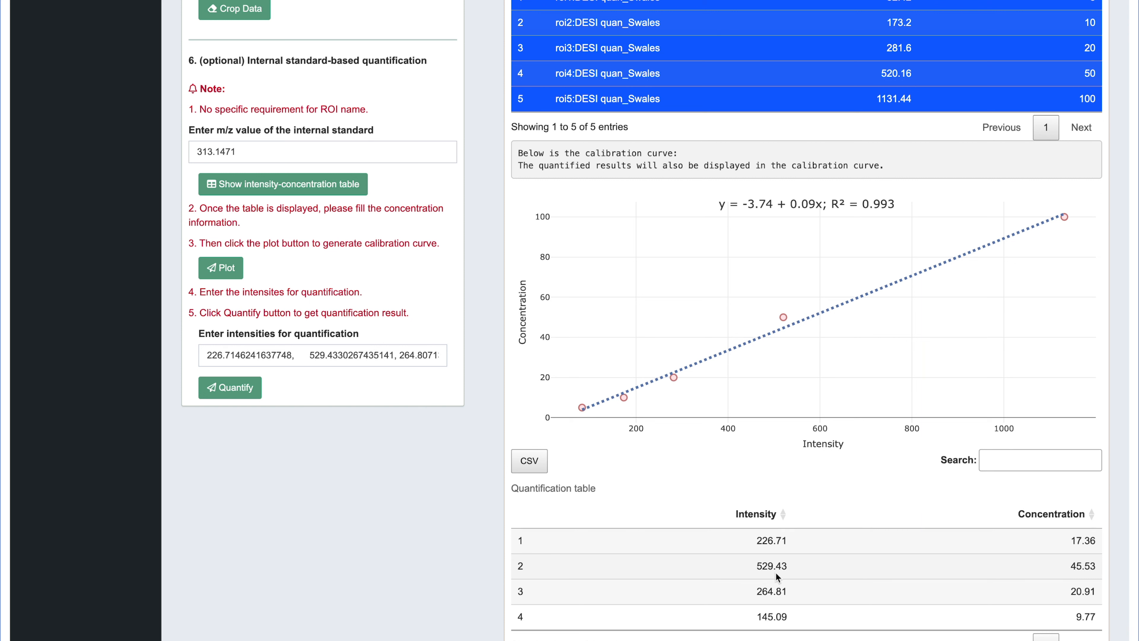
left_click(243, 388)
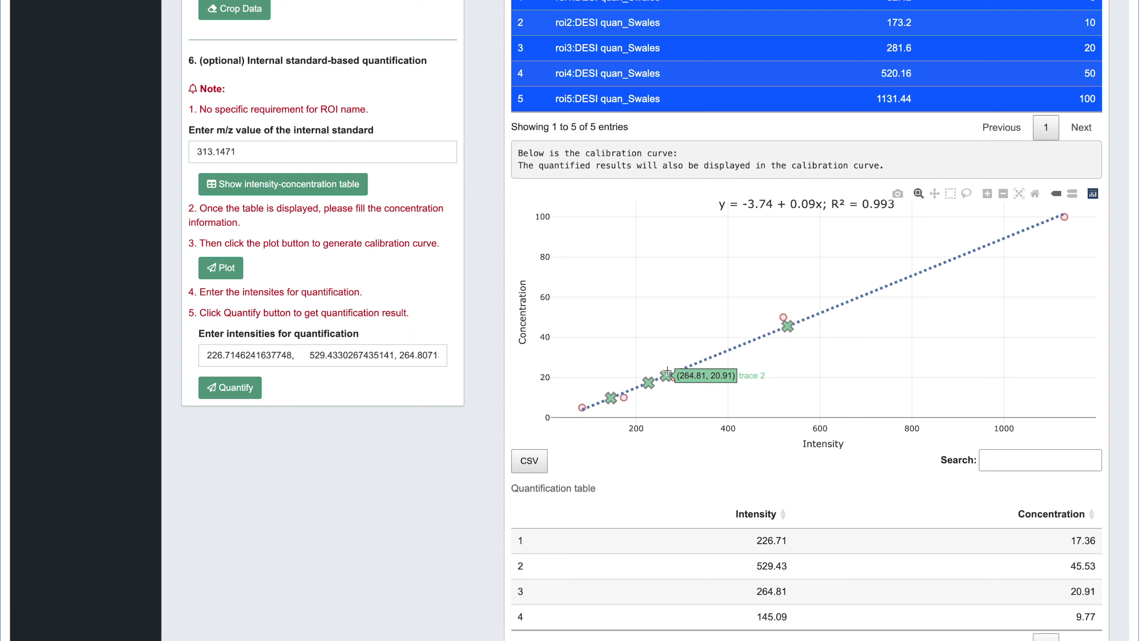
Add an intensity of 2000 ahead of the four sample intensities and quantify the extended list
mouse_move(795, 327)
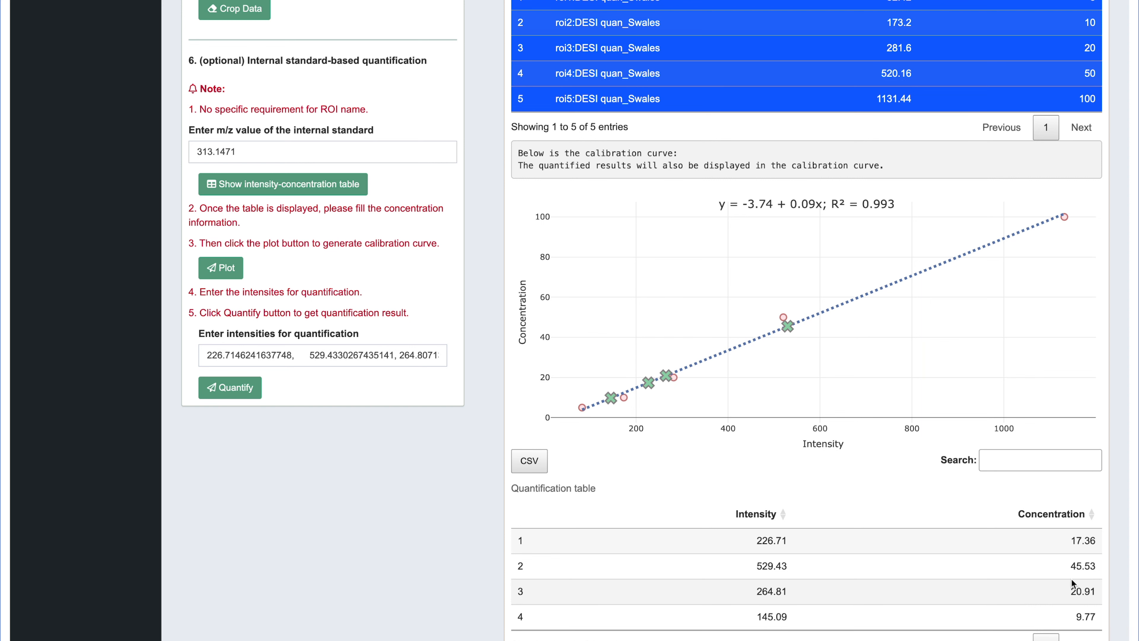
left_click(207, 355)
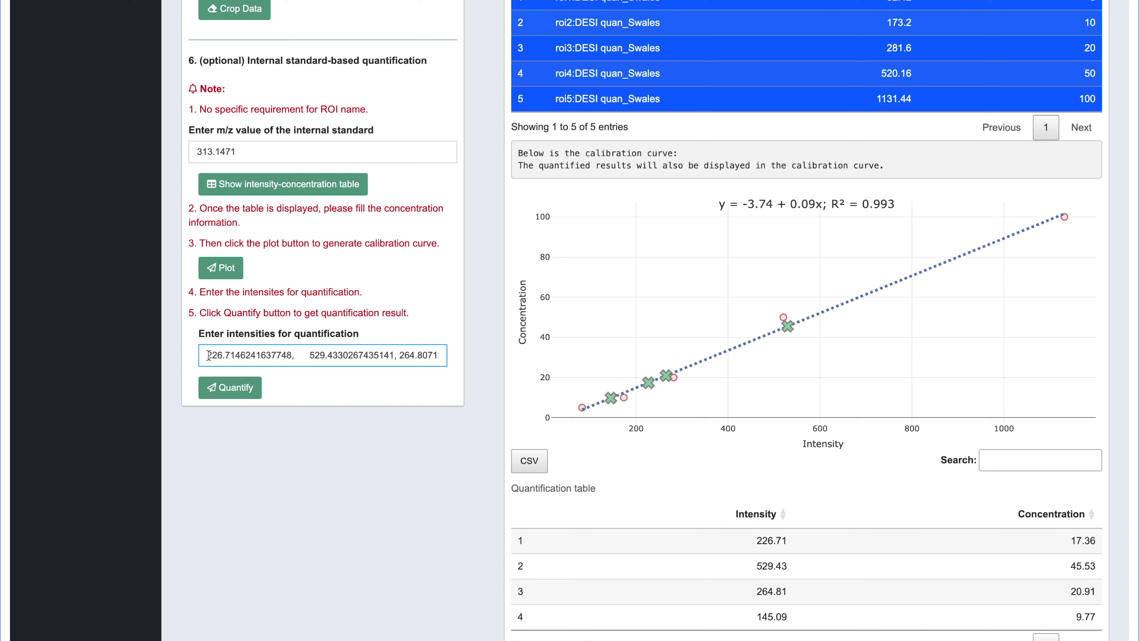
type("2000,")
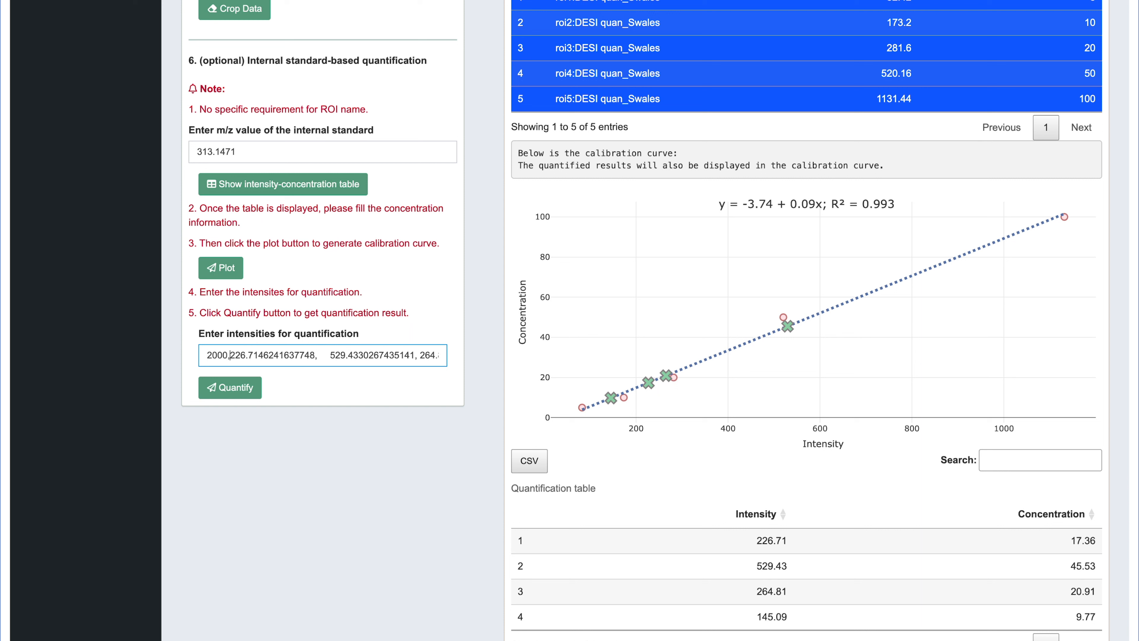
scroll(262, 361, "up", 1)
scroll(262, 361, "right", 1)
scroll(262, 360, "left", 1)
left_click(229, 394)
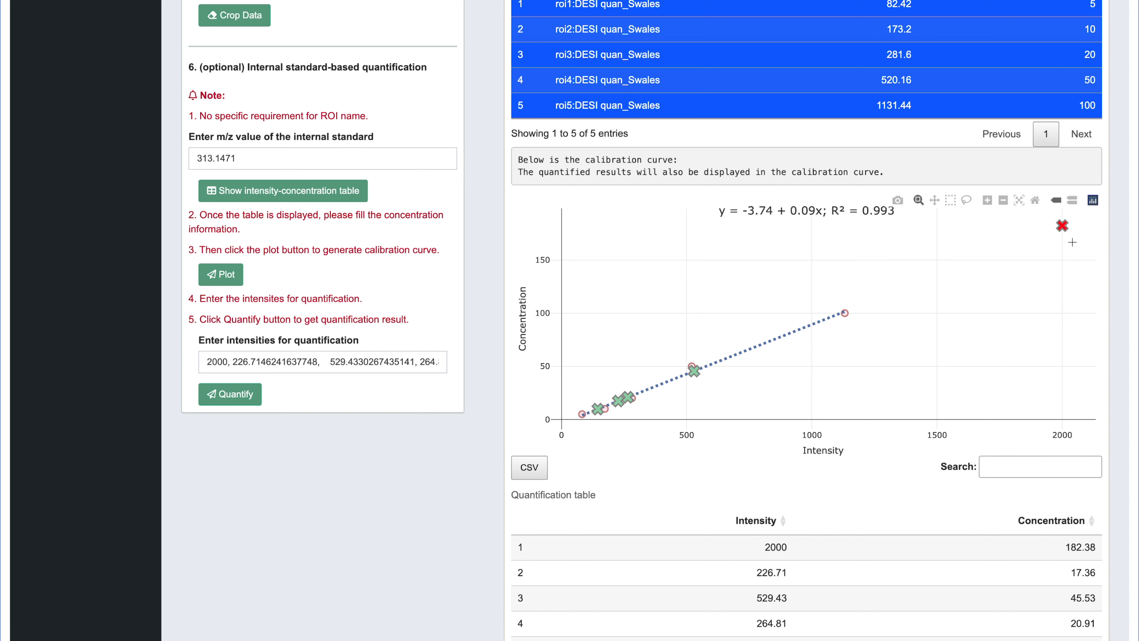
scroll(1072, 243, "down", 1)
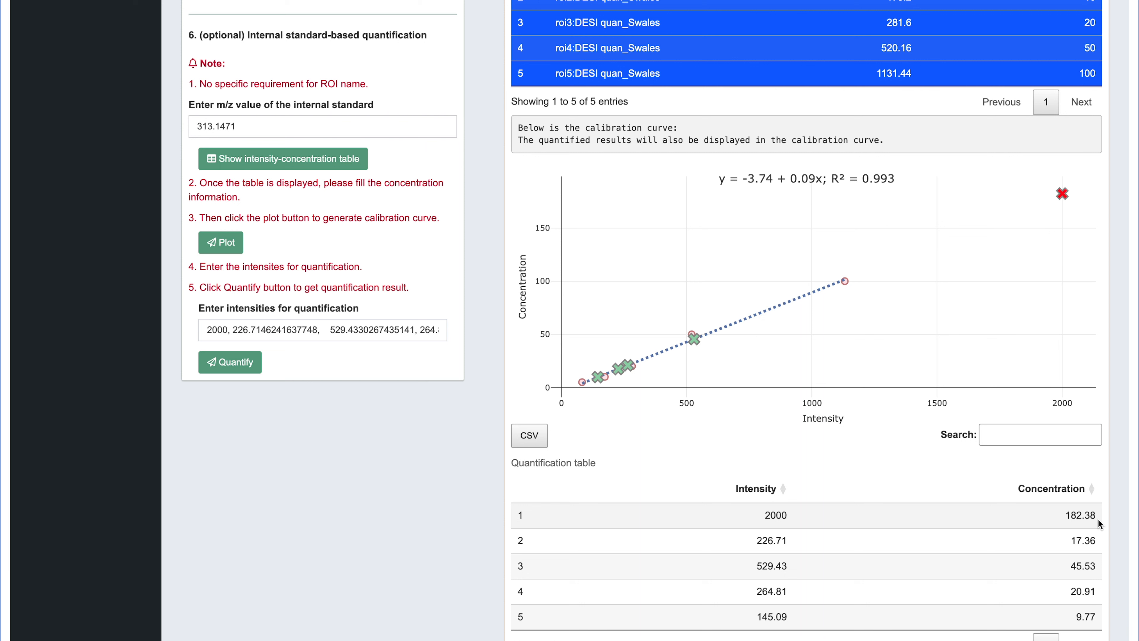
Remove the added 2000 entry from the intensities for quantification
left_click_drag(233, 331, 207, 331)
key("BackSpace")
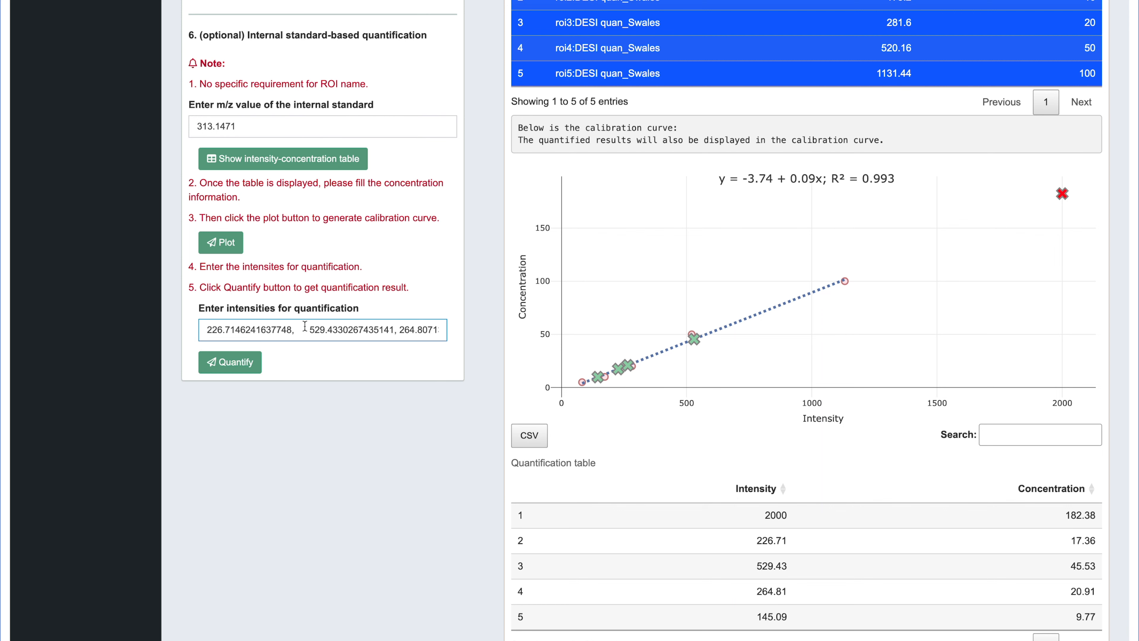
Exclude the roi4 standard from the intensity-concentration table and replot the calibration curve
scroll(305, 327, "up", 1)
scroll(666, 339, "up", 3)
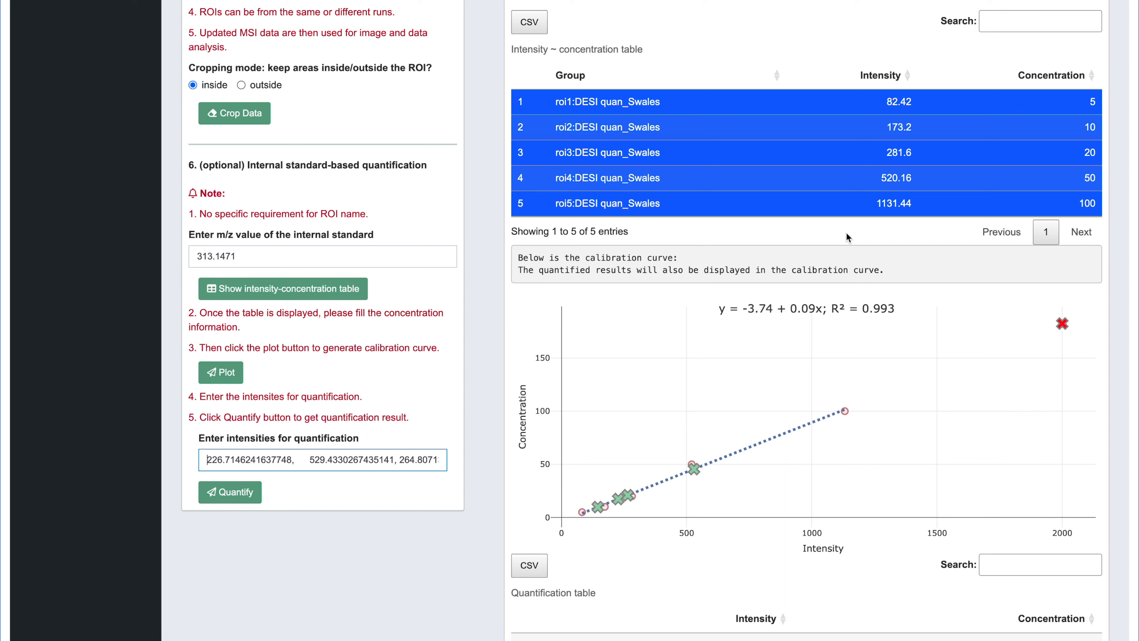
left_click(783, 180)
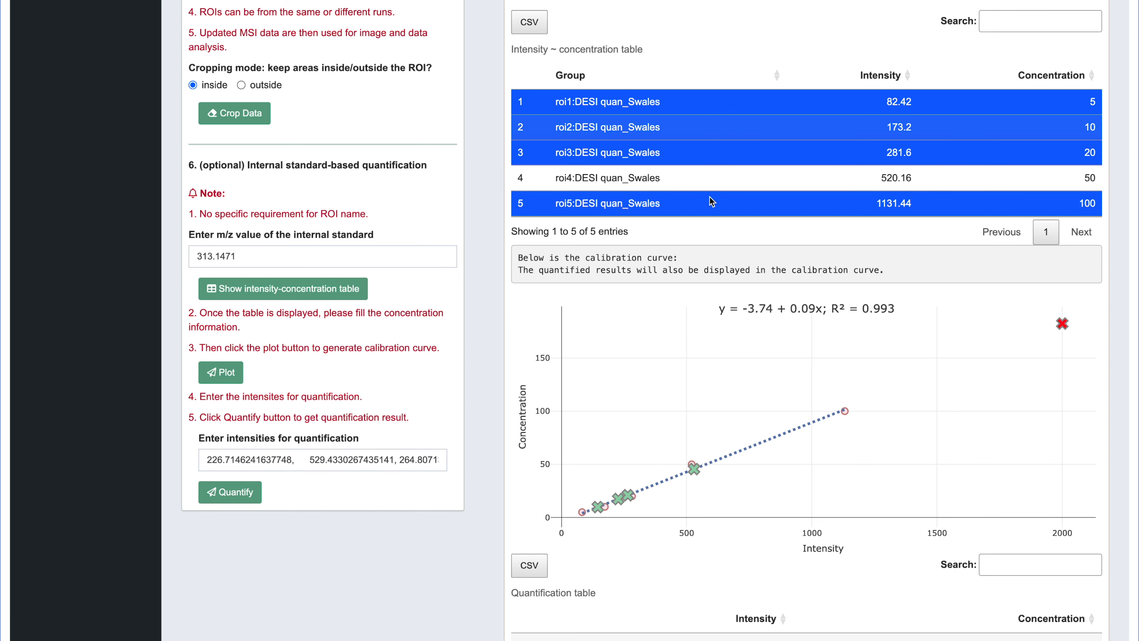
left_click(224, 373)
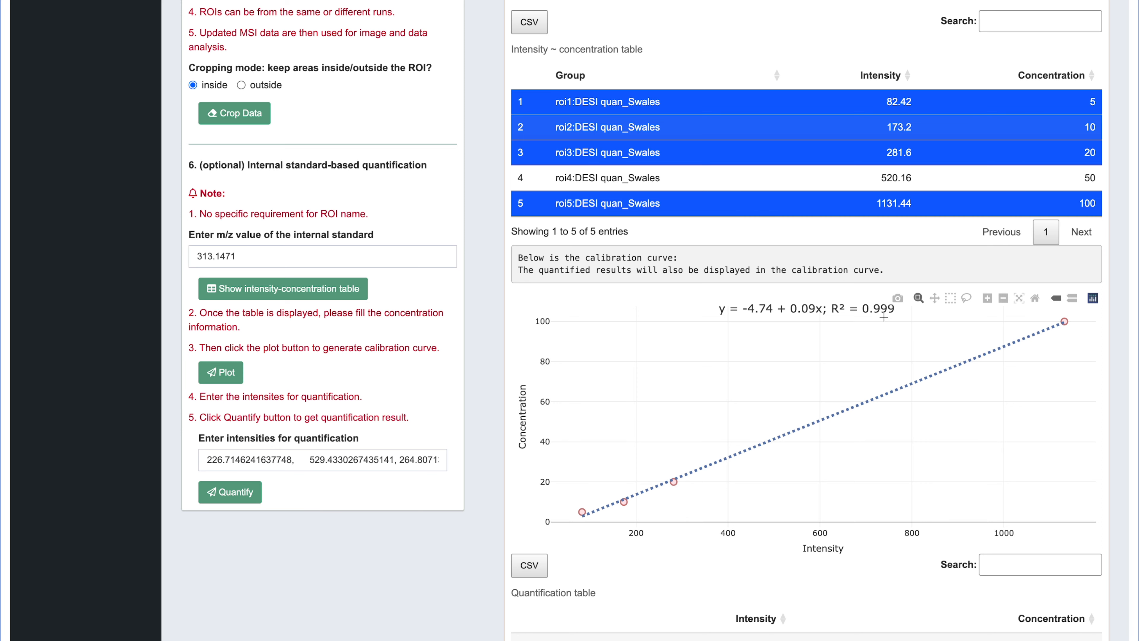
Requantify the four sample intensities using the calibration curve without roi4
scroll(884, 317, "down", 2)
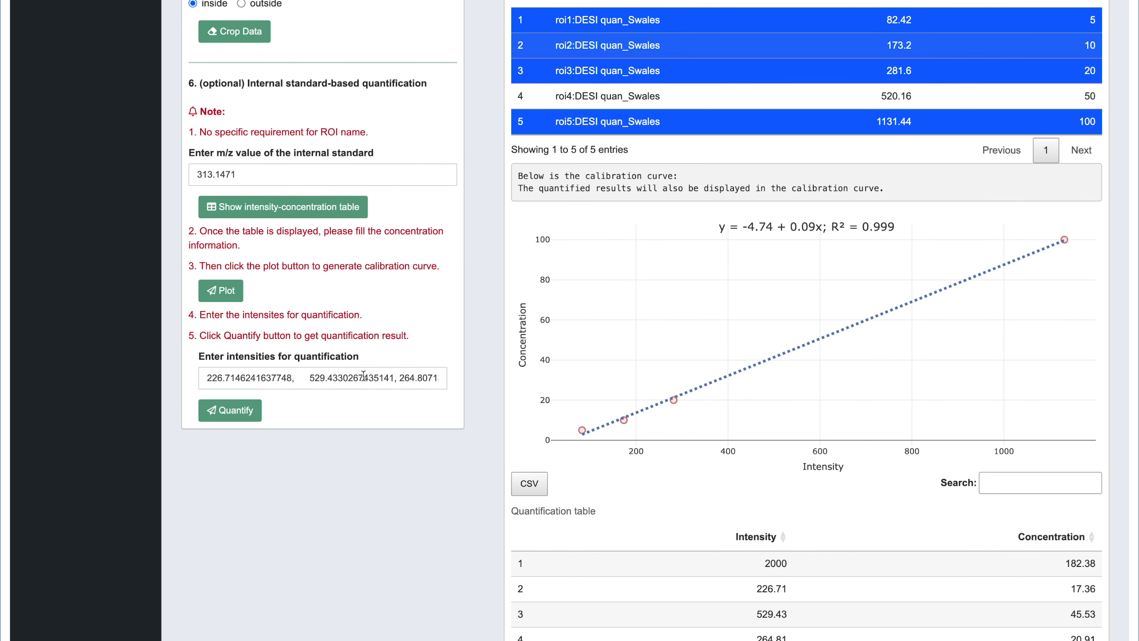
left_click(233, 411)
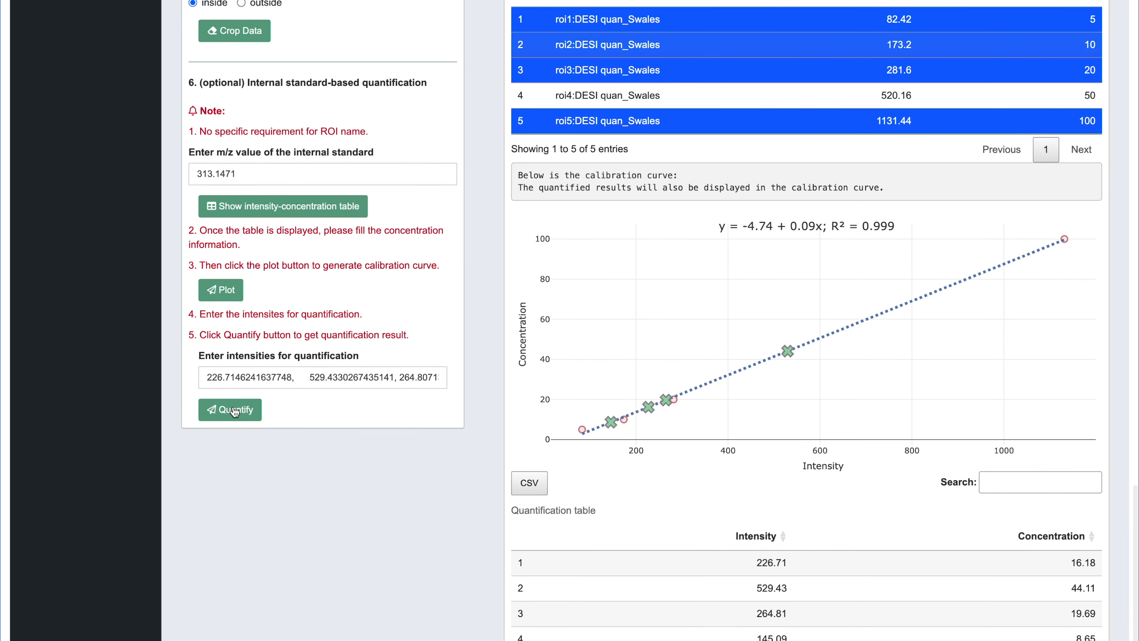
scroll(234, 412, "down", 1)
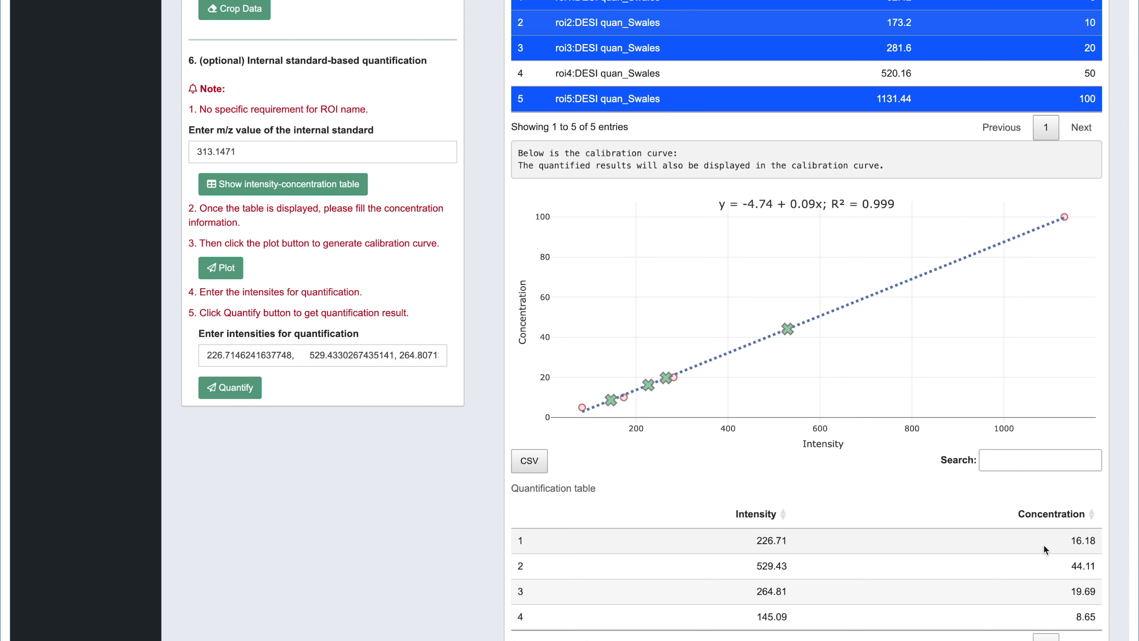